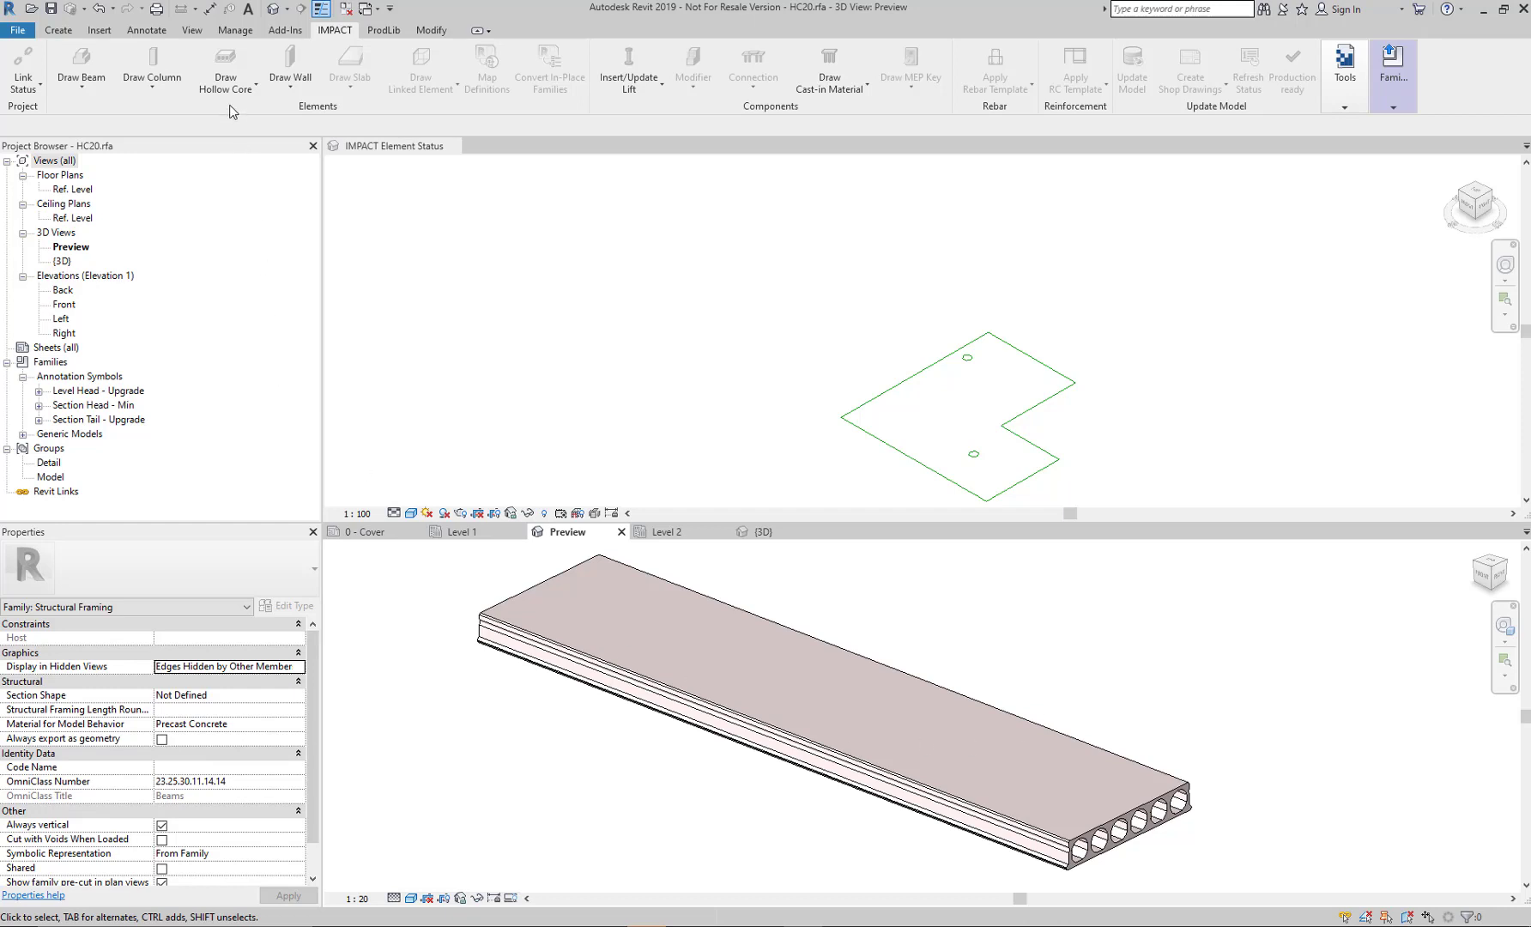
- Review the Hollowcore Settings tabs from Cores through Recess Edge (A 50, B 200, C 100)
left_click(229, 83)
left_click(238, 369)
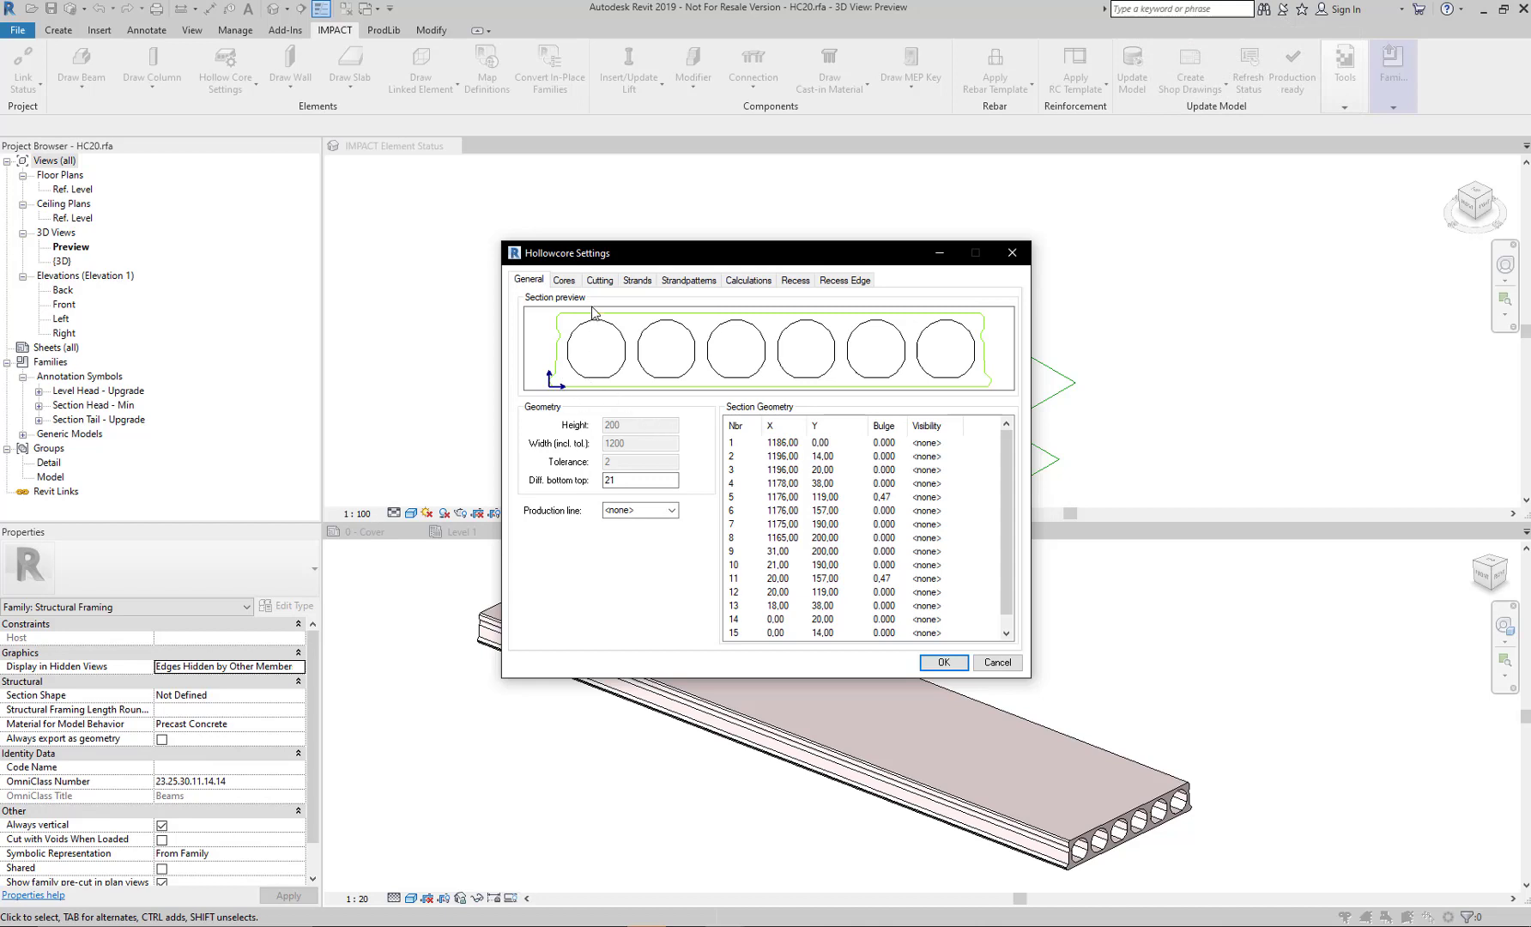
left_click(564, 281)
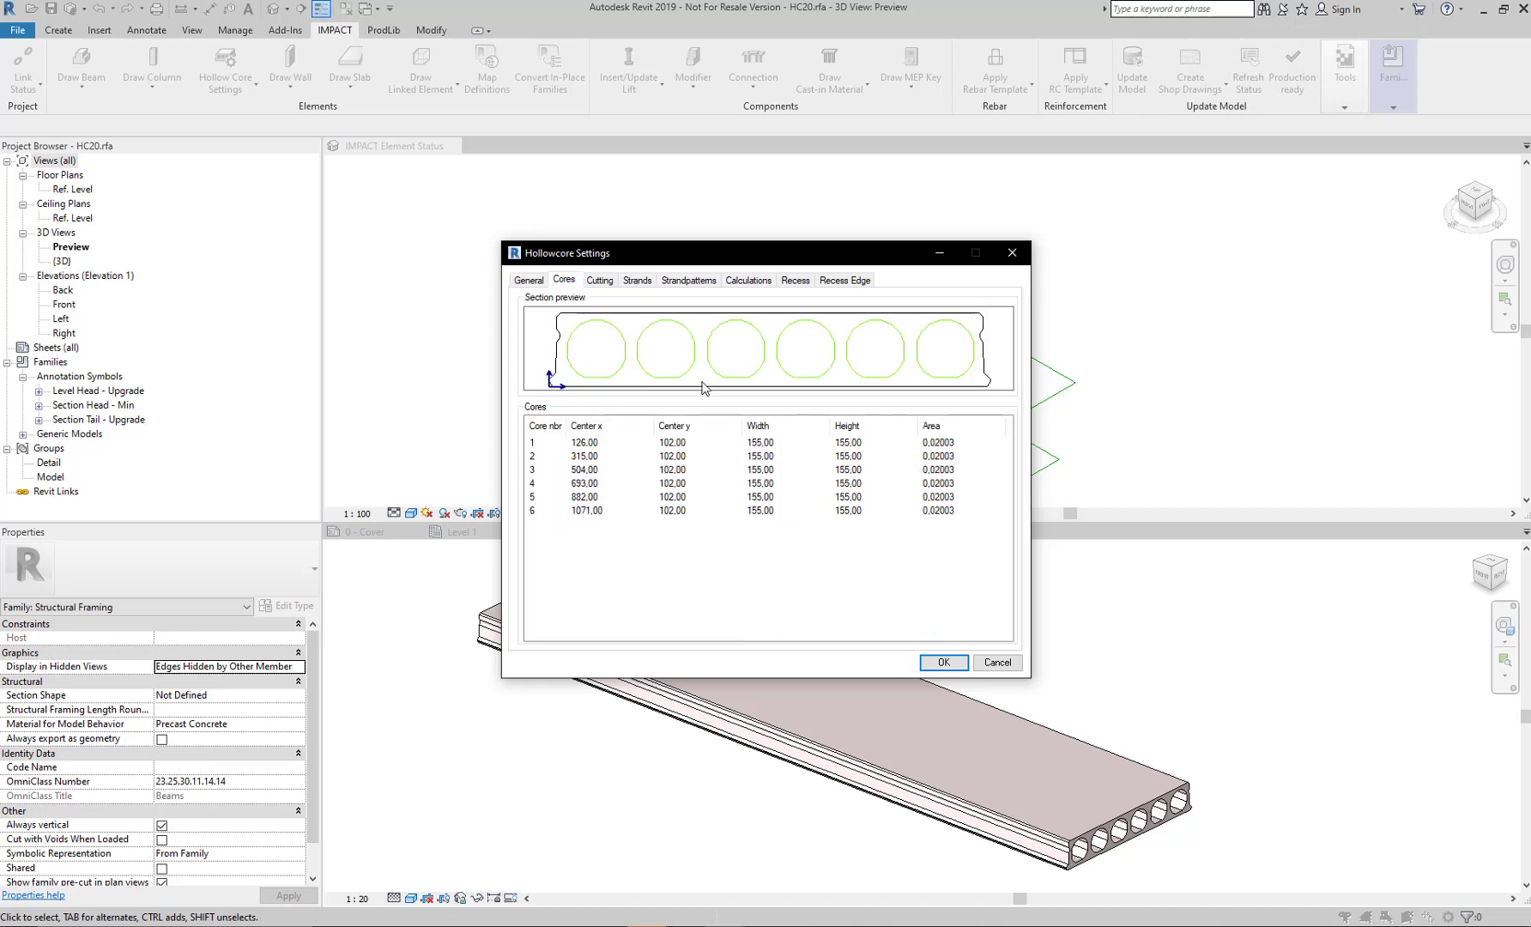
left_click(599, 282)
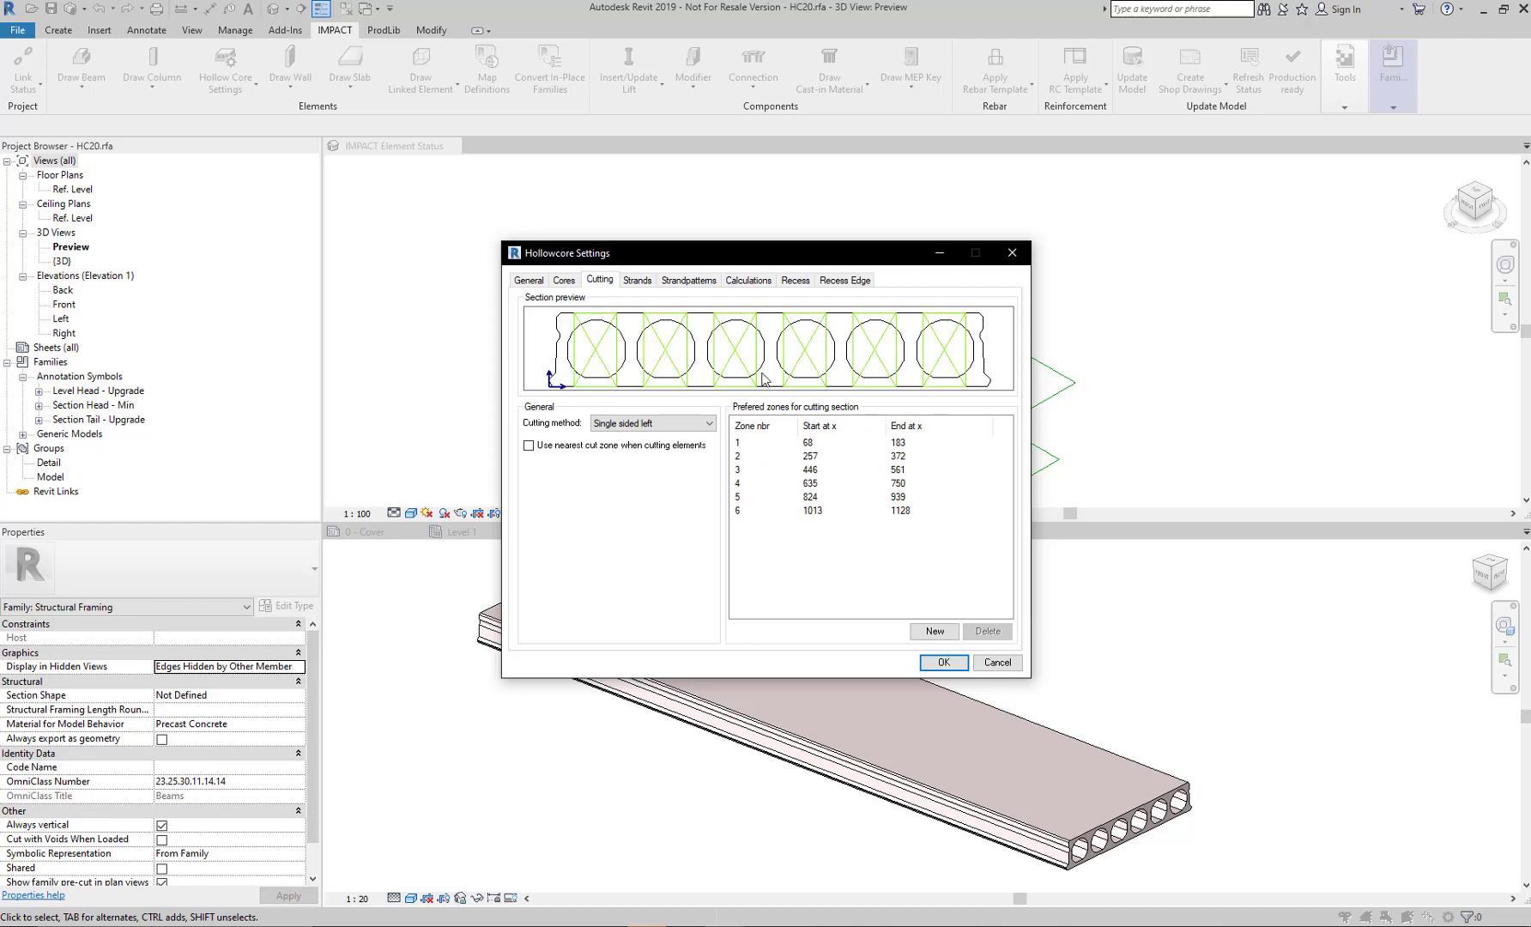
left_click(637, 280)
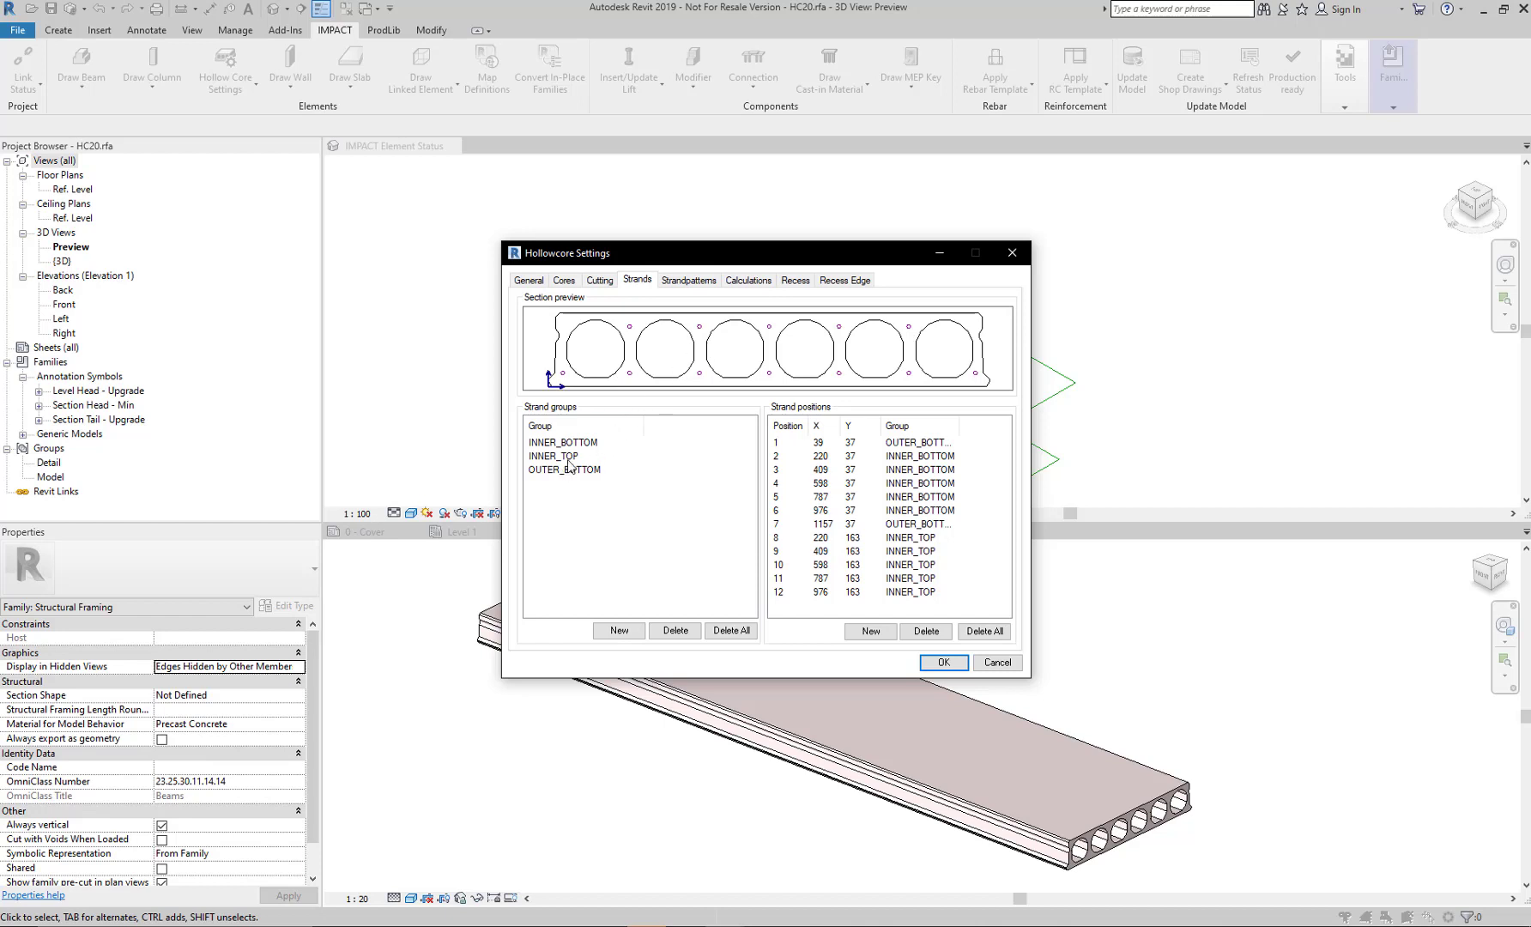
left_click(685, 283)
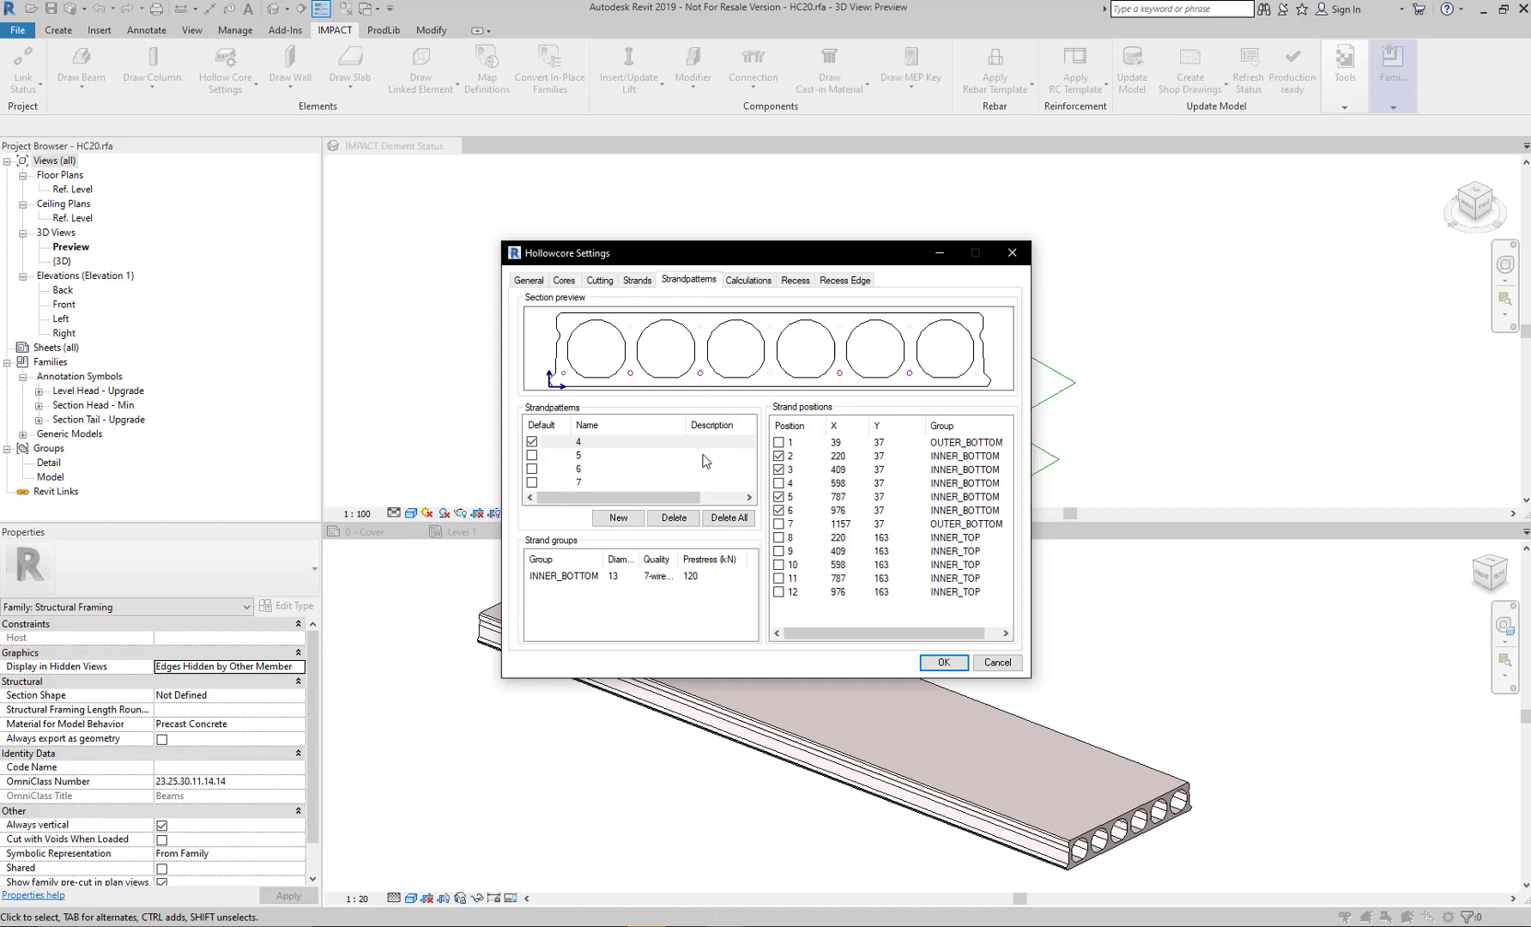
left_click(754, 282)
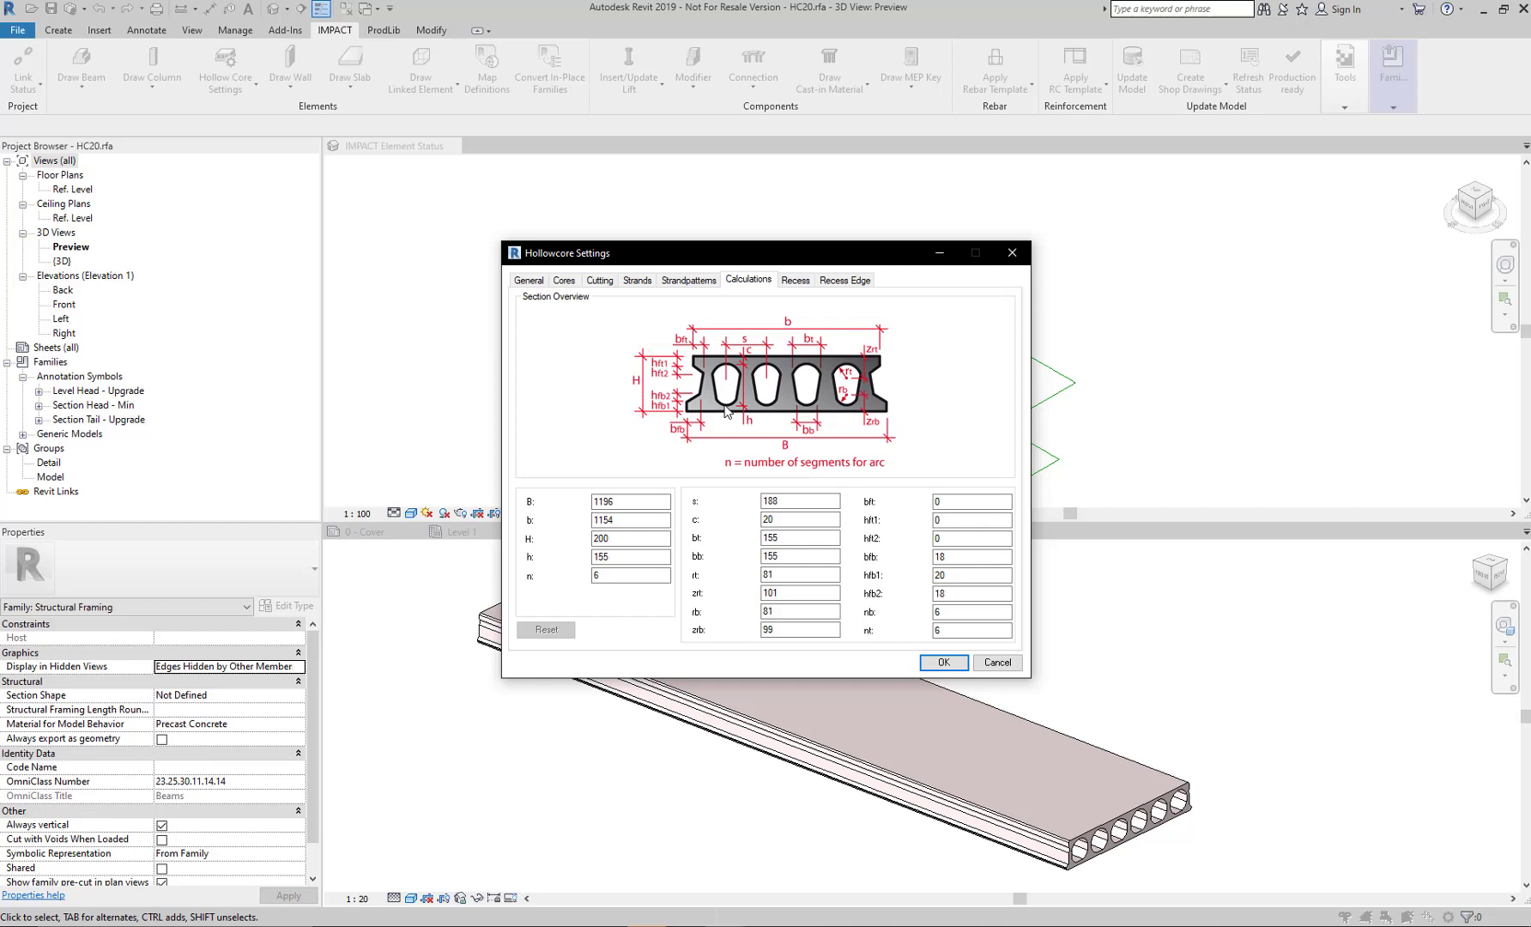
left_click(803, 283)
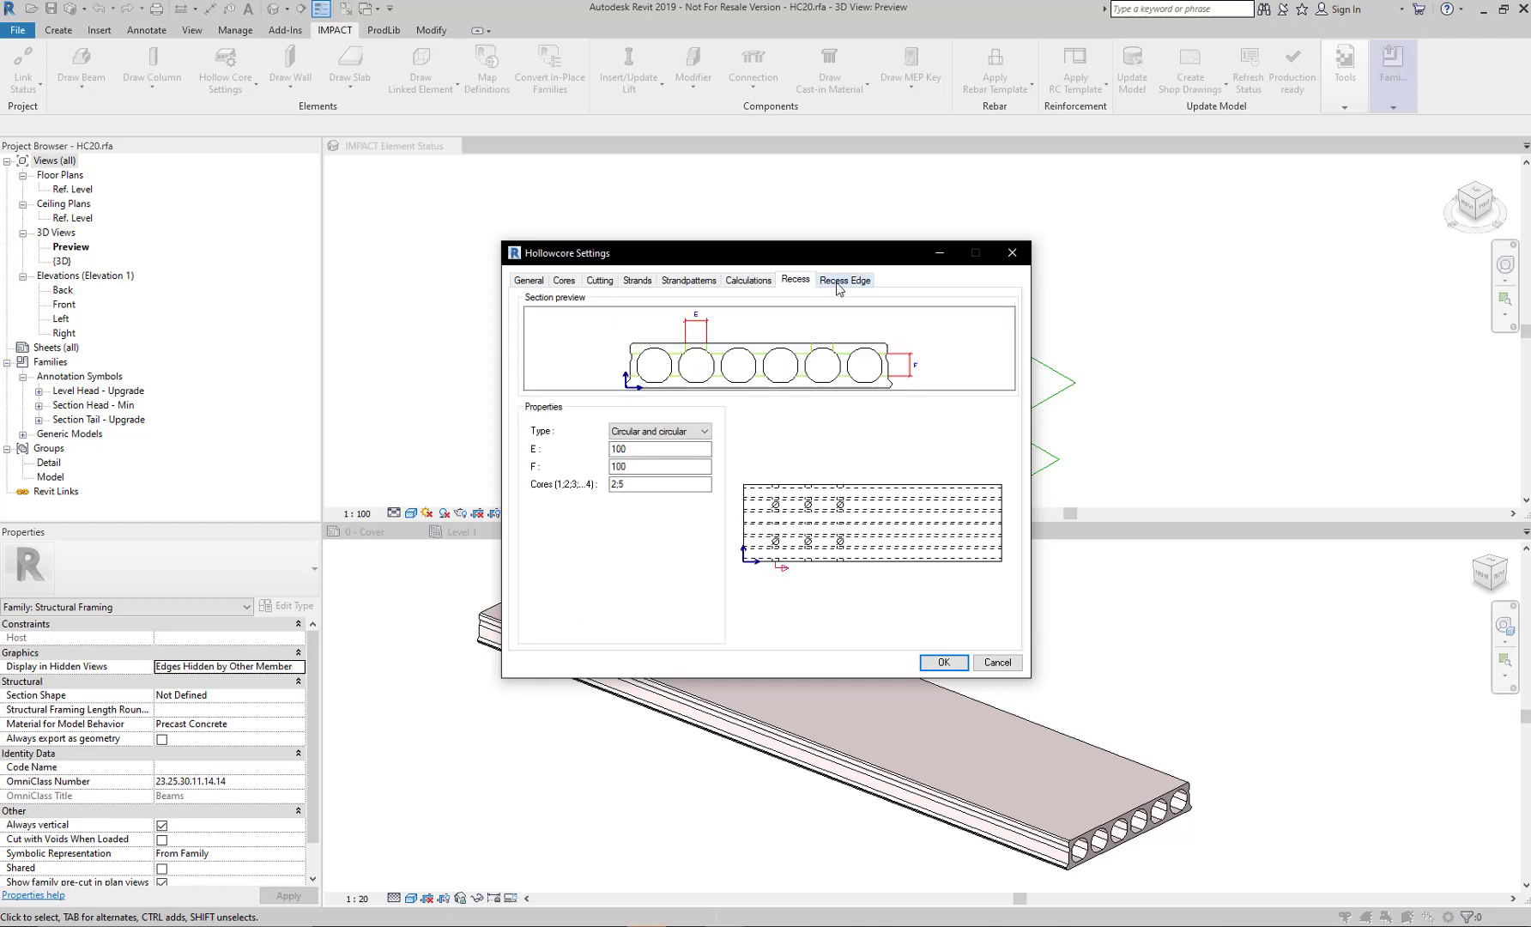
left_click(839, 283)
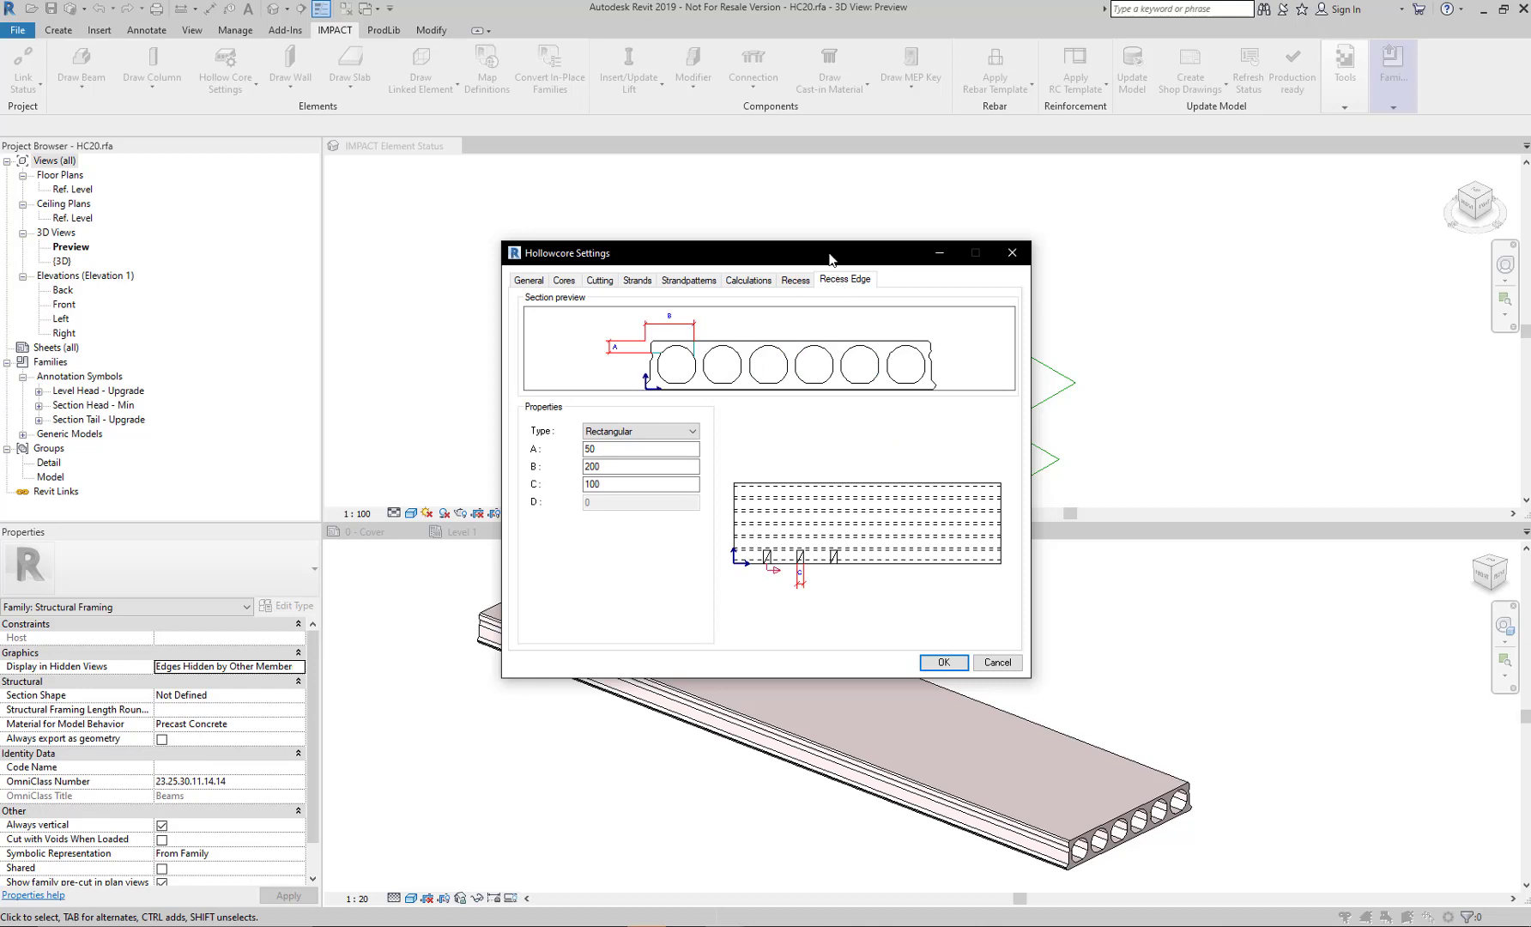
- Close Hollowcore Settings and switch to MODEL1's Level 1 structural plan
left_click(943, 661)
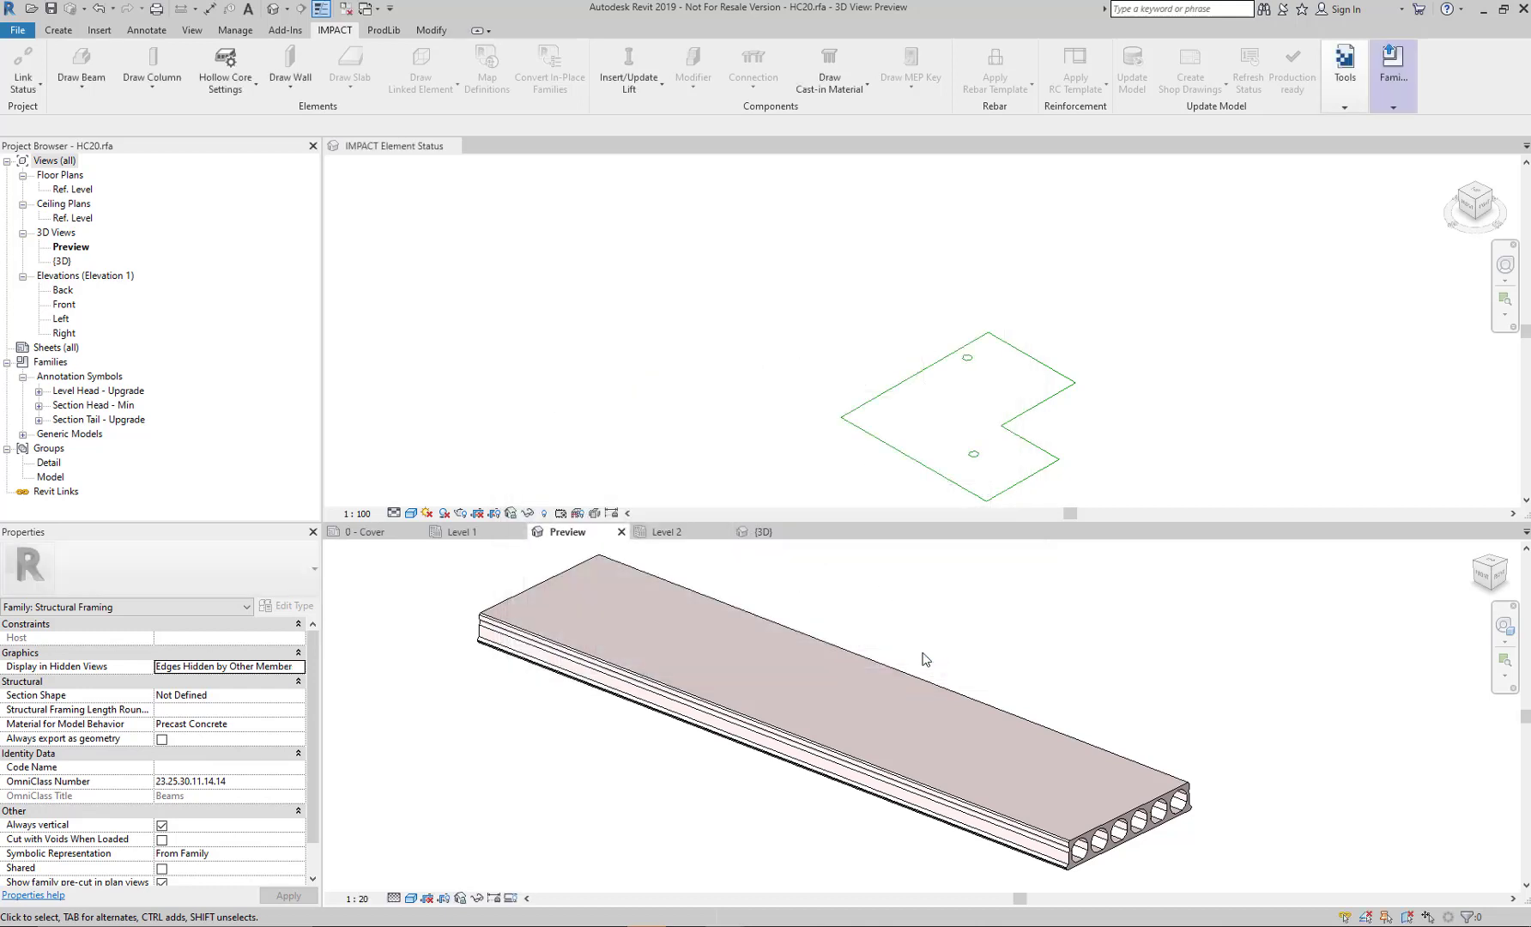
left_click(462, 531)
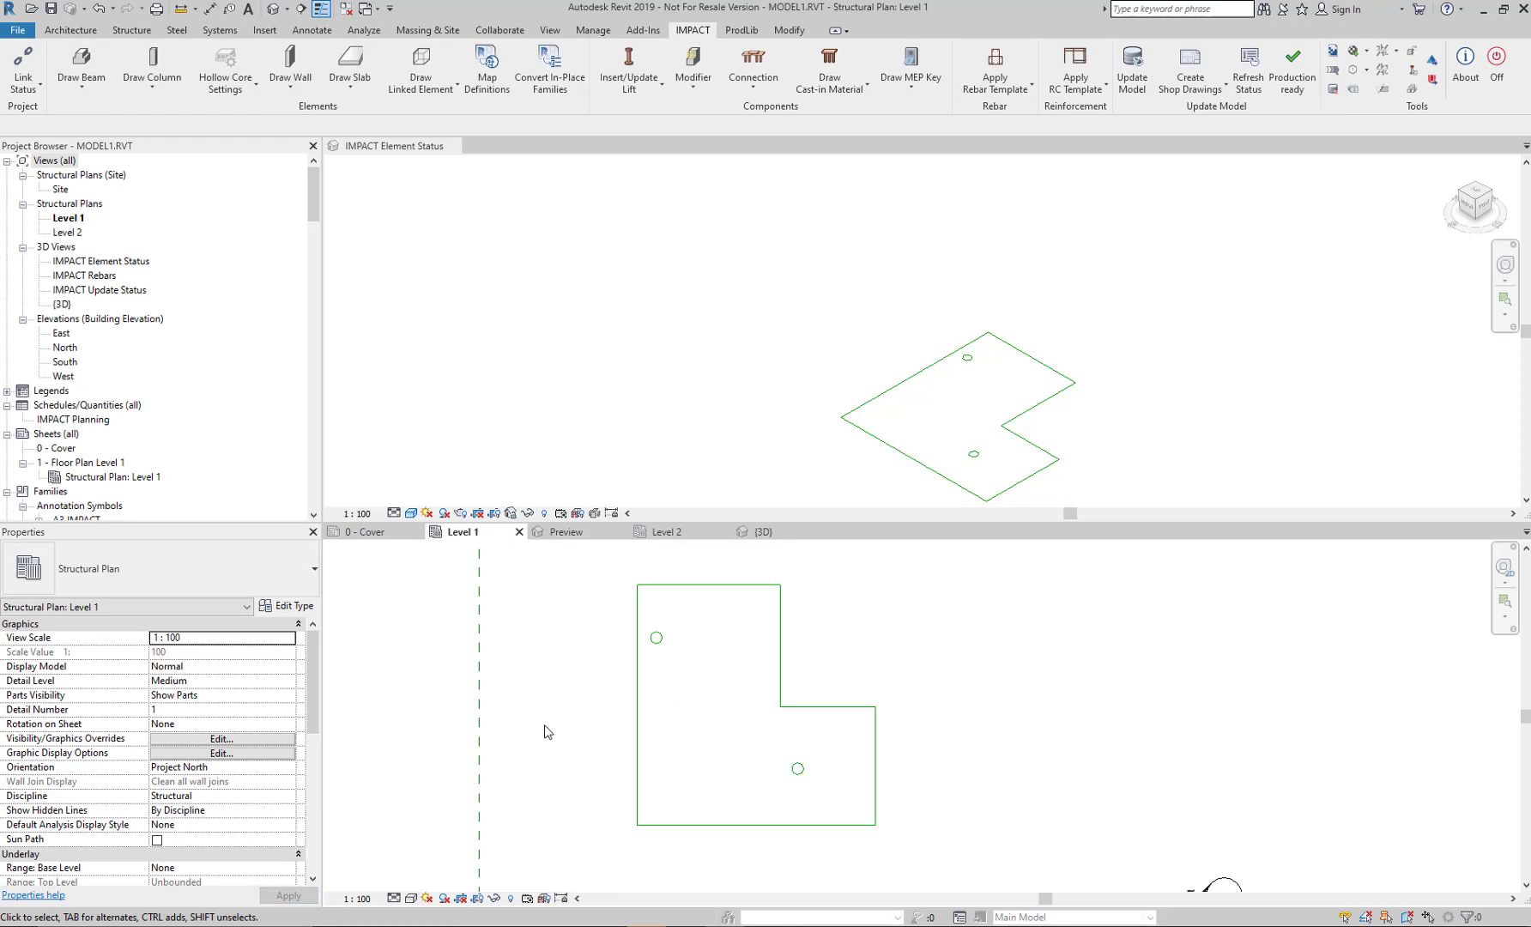
left_click(234, 89)
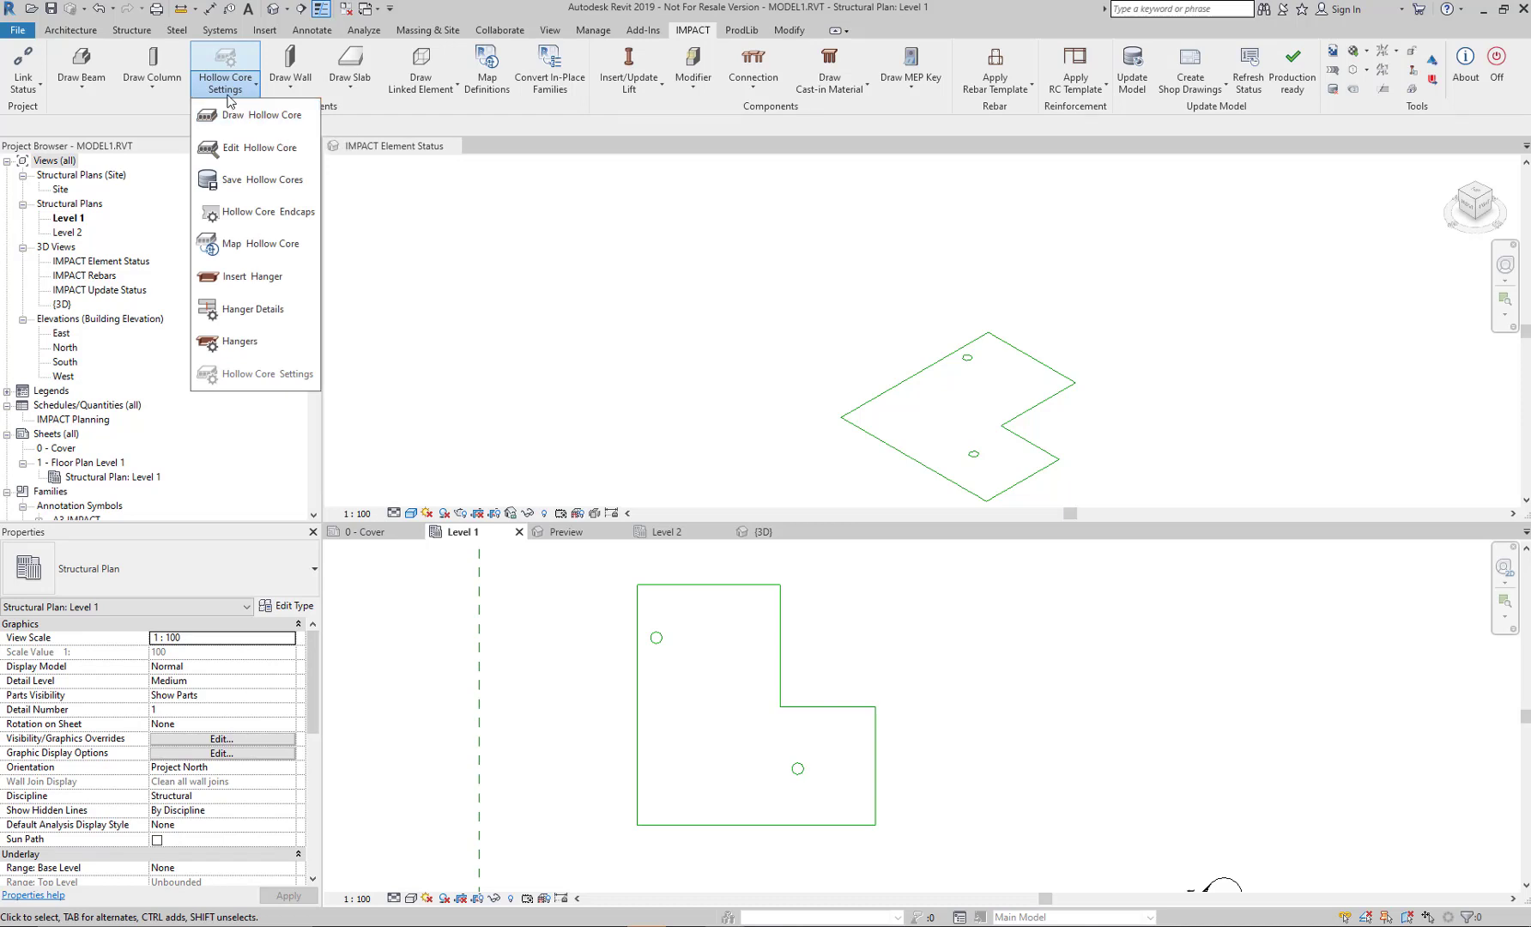
- Start Draw Hollow Core with family HC20, strand pattern 4 and a Pick Model Lines boundary
left_click(267, 124)
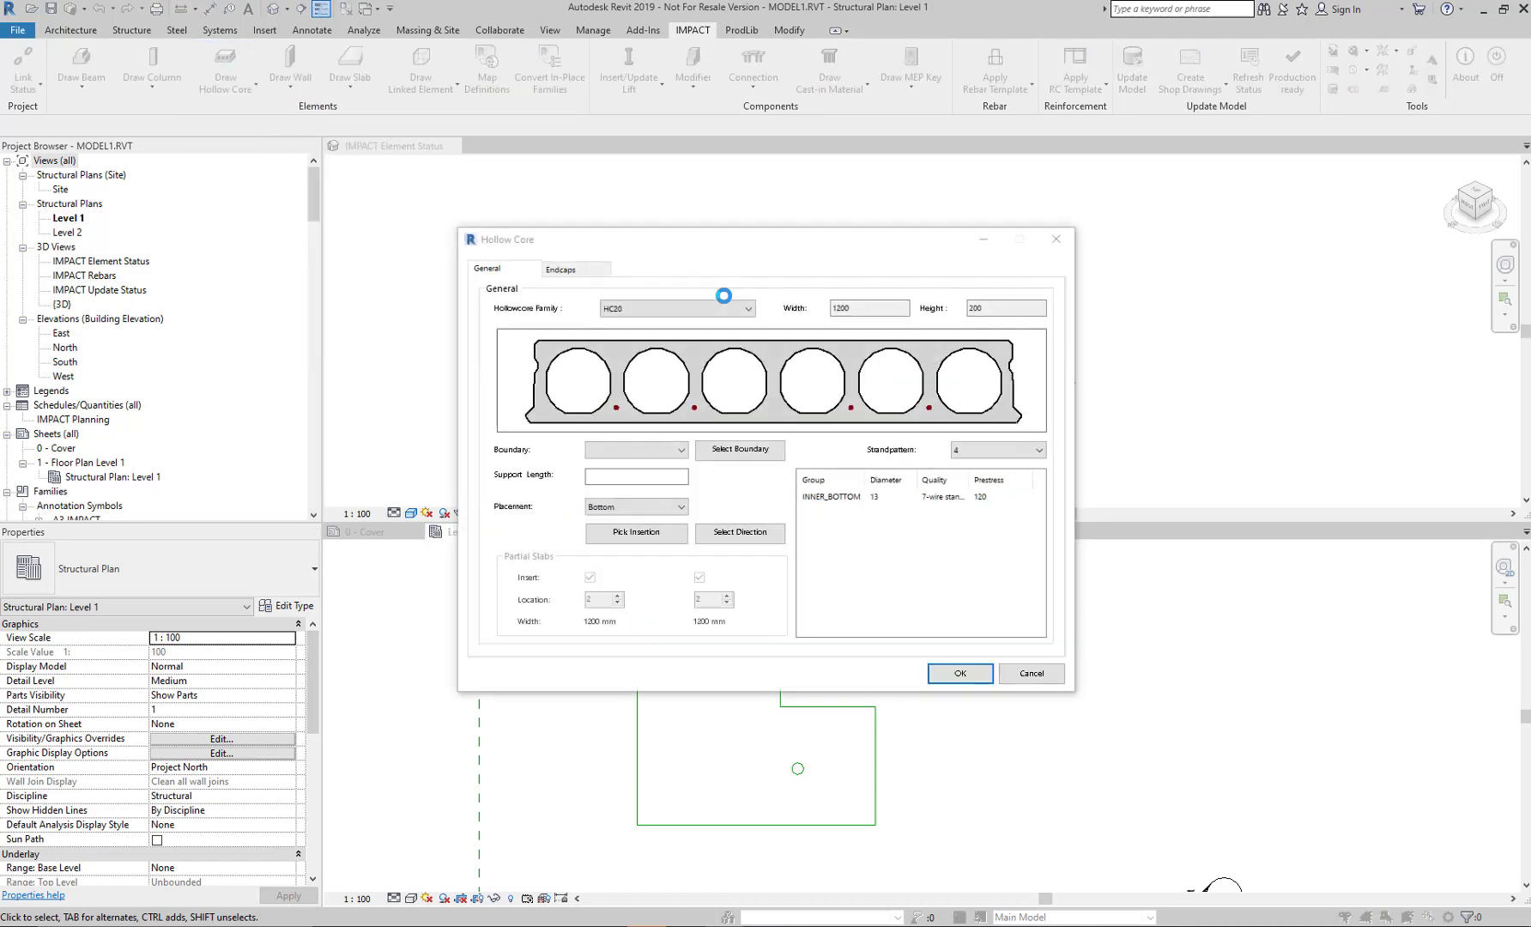
left_click(736, 310)
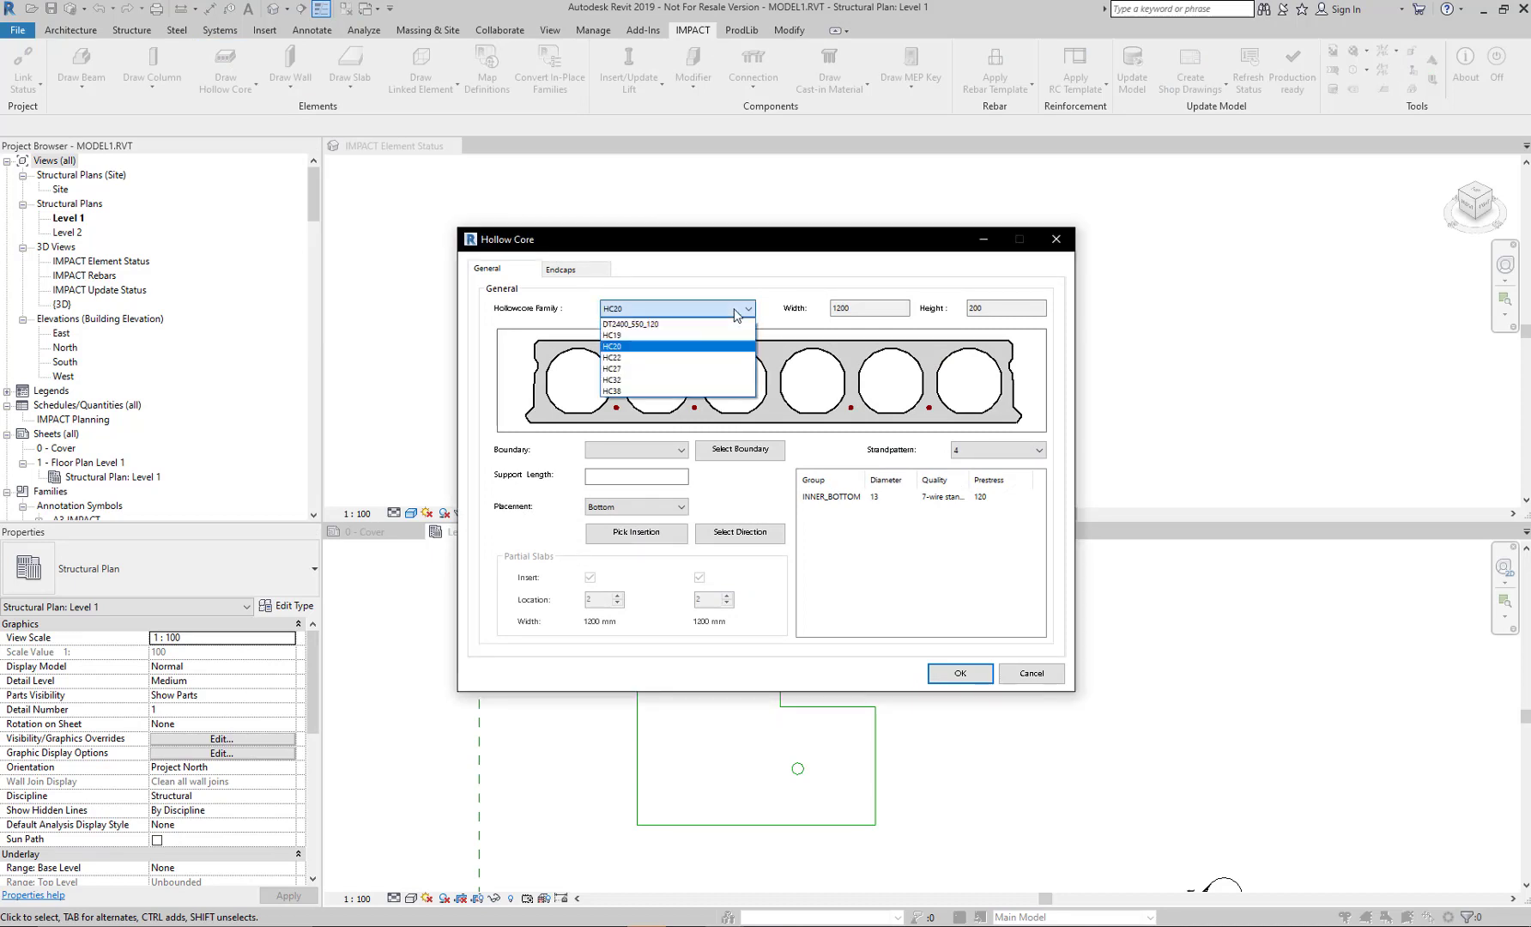
left_click(672, 346)
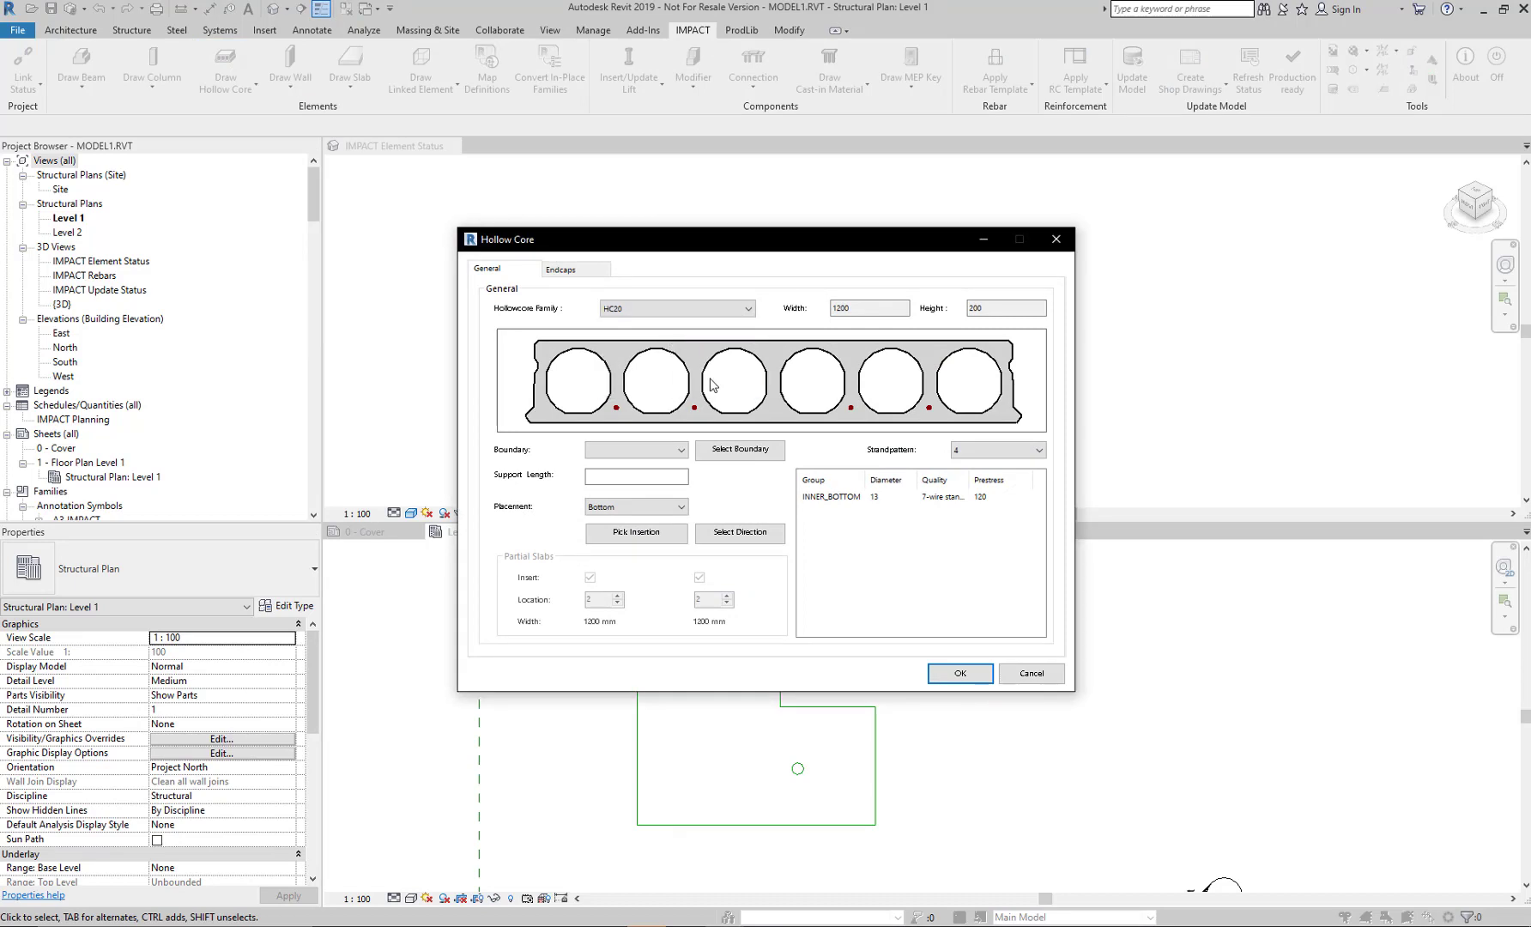
left_click(991, 452)
left_click(862, 451)
left_click(727, 453)
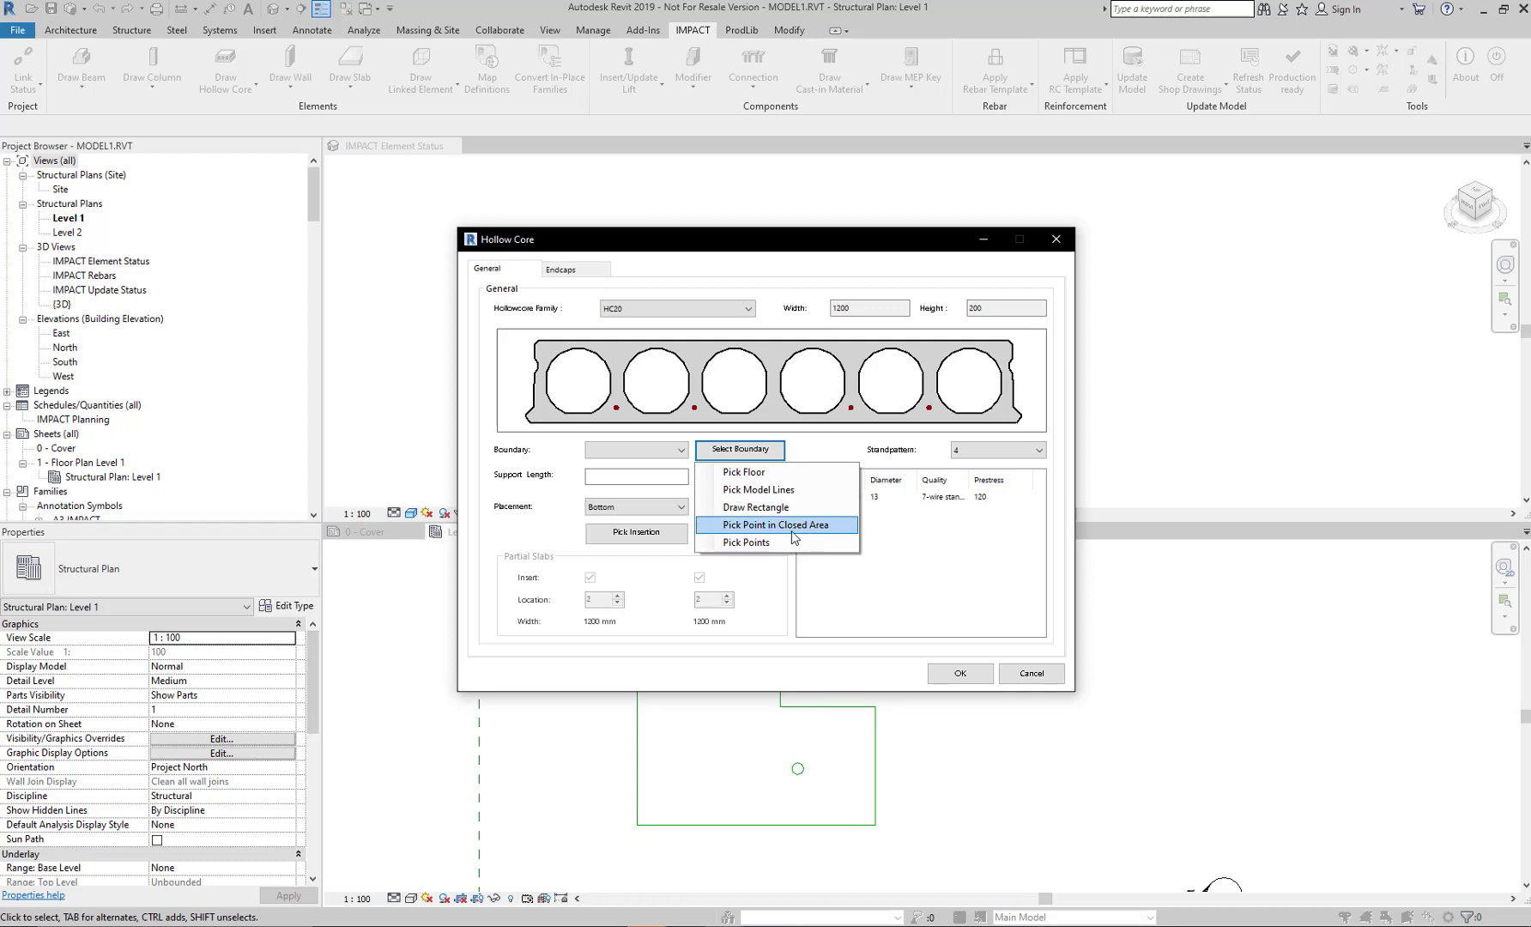
left_click(772, 490)
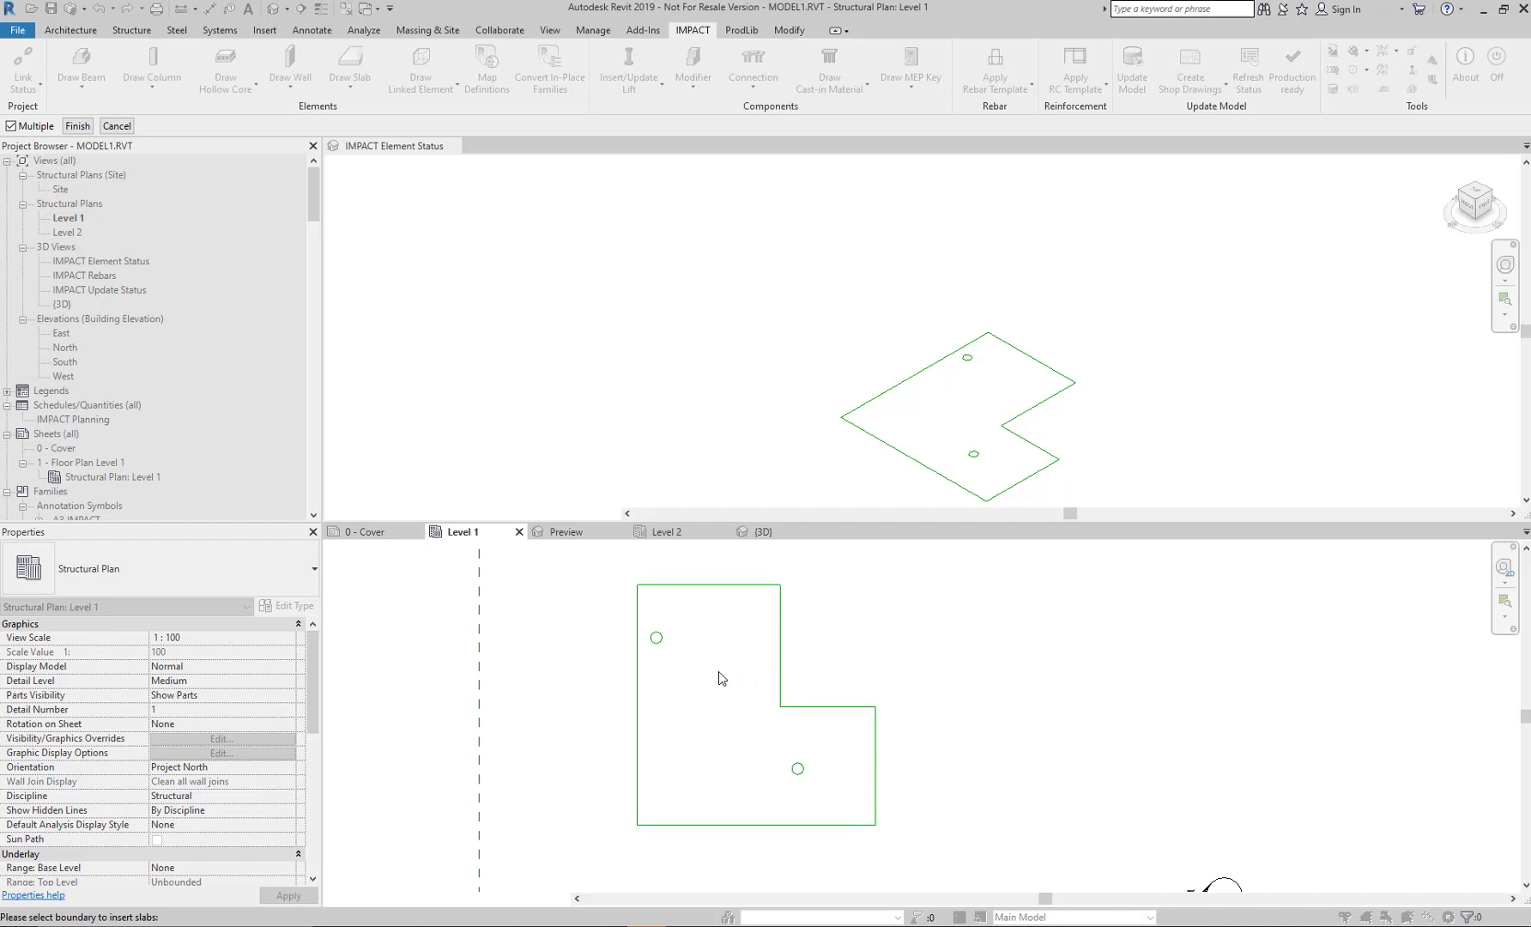
- Pick the L-shaped outline lines as the slab boundary
left_click_drag(947, 557, 598, 845)
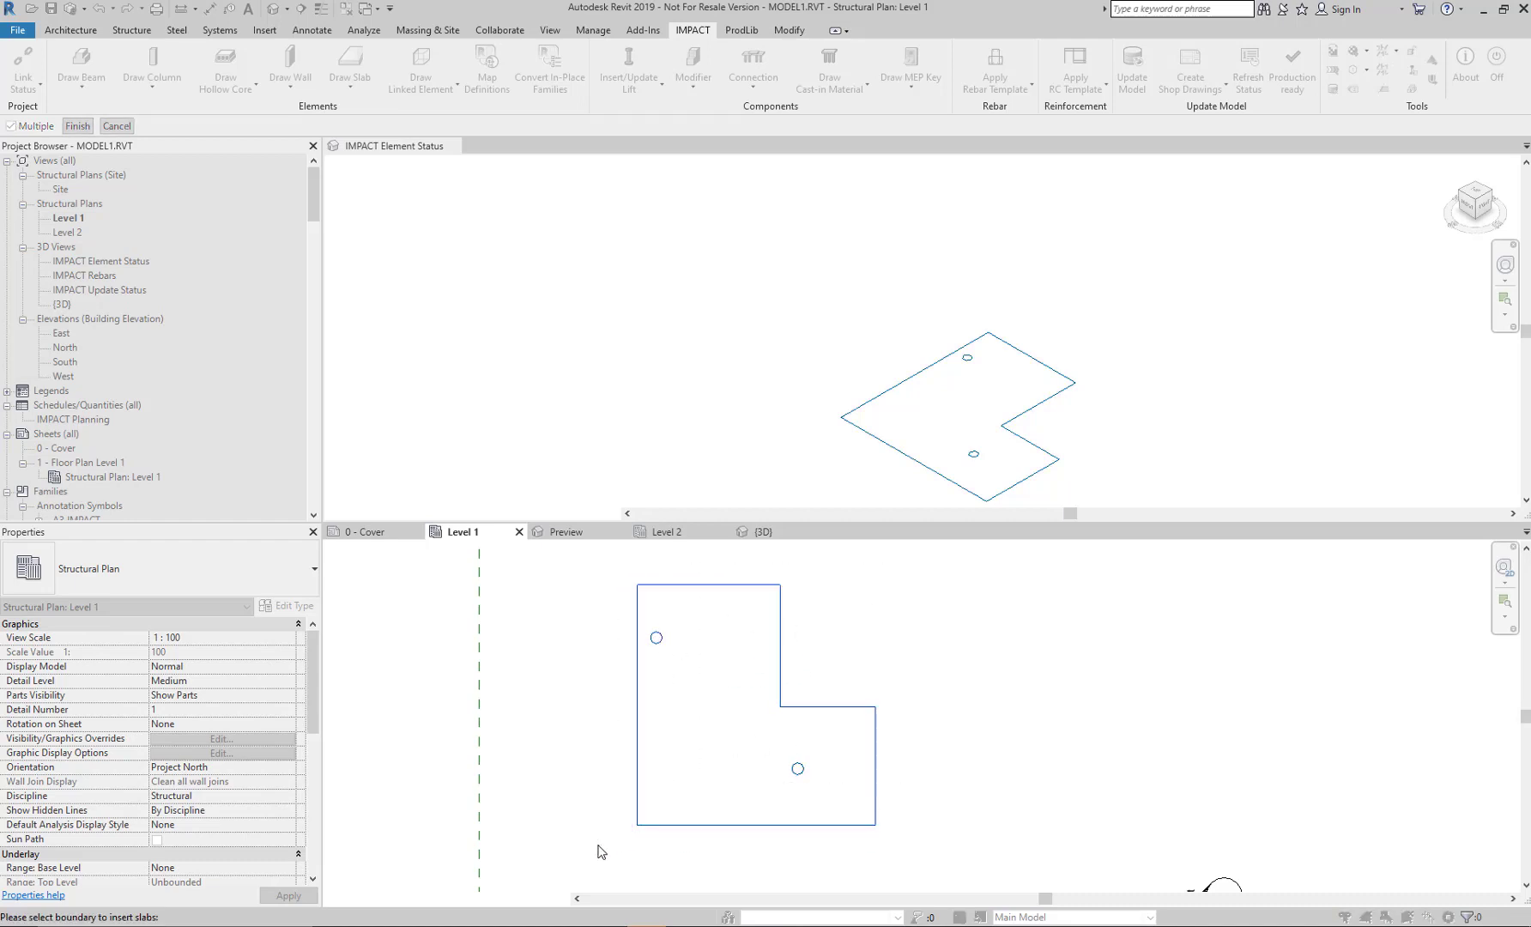
left_click(77, 126)
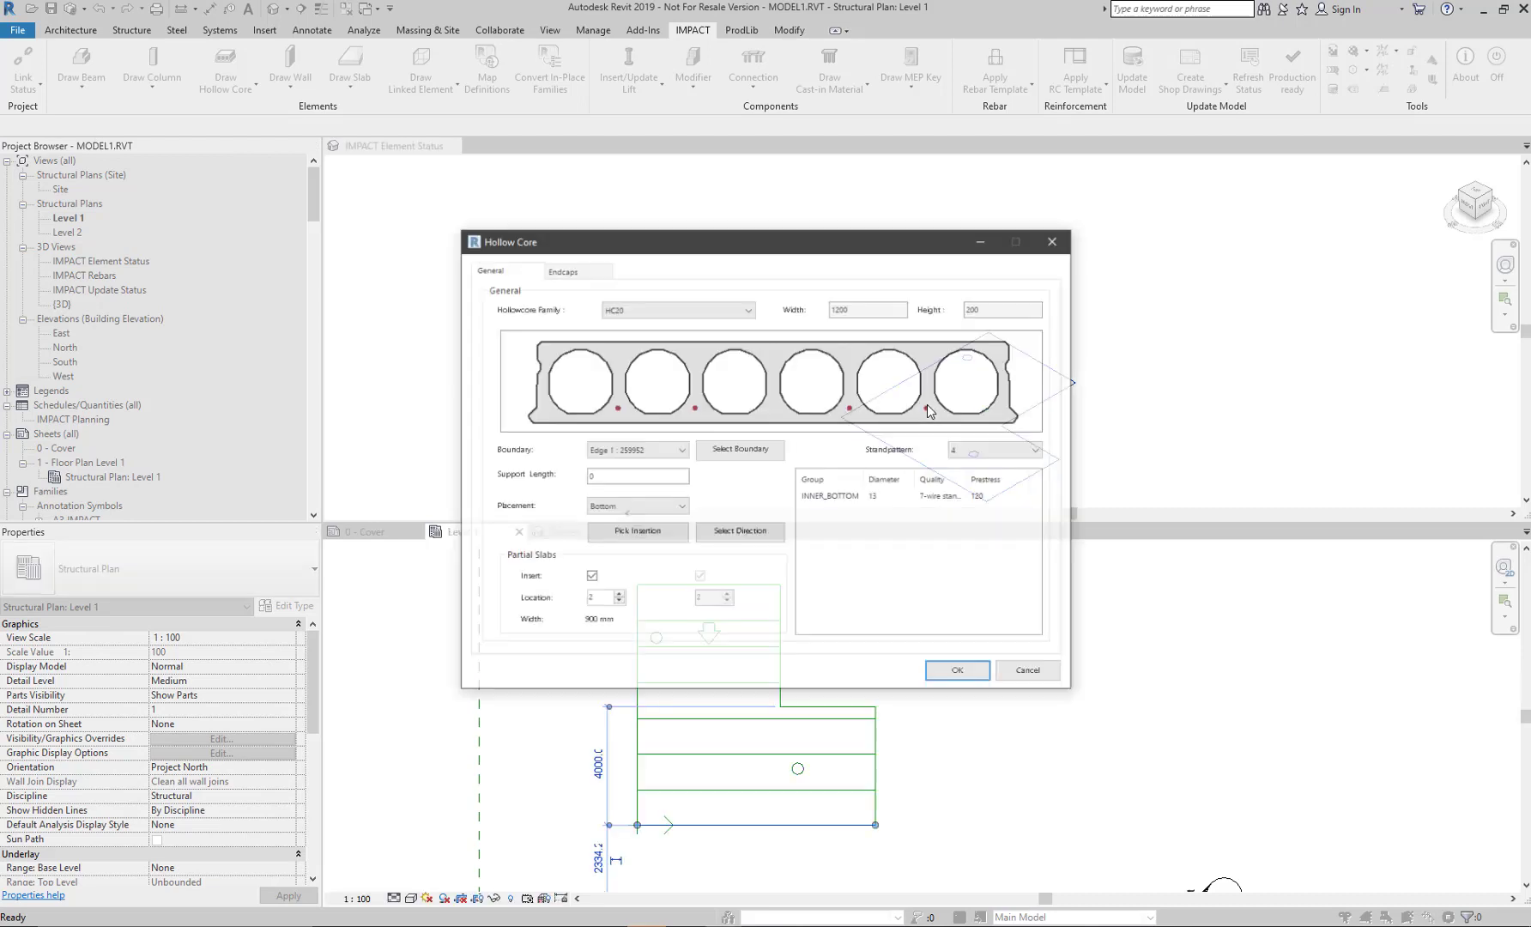
left_click_drag(787, 245, 1134, 178)
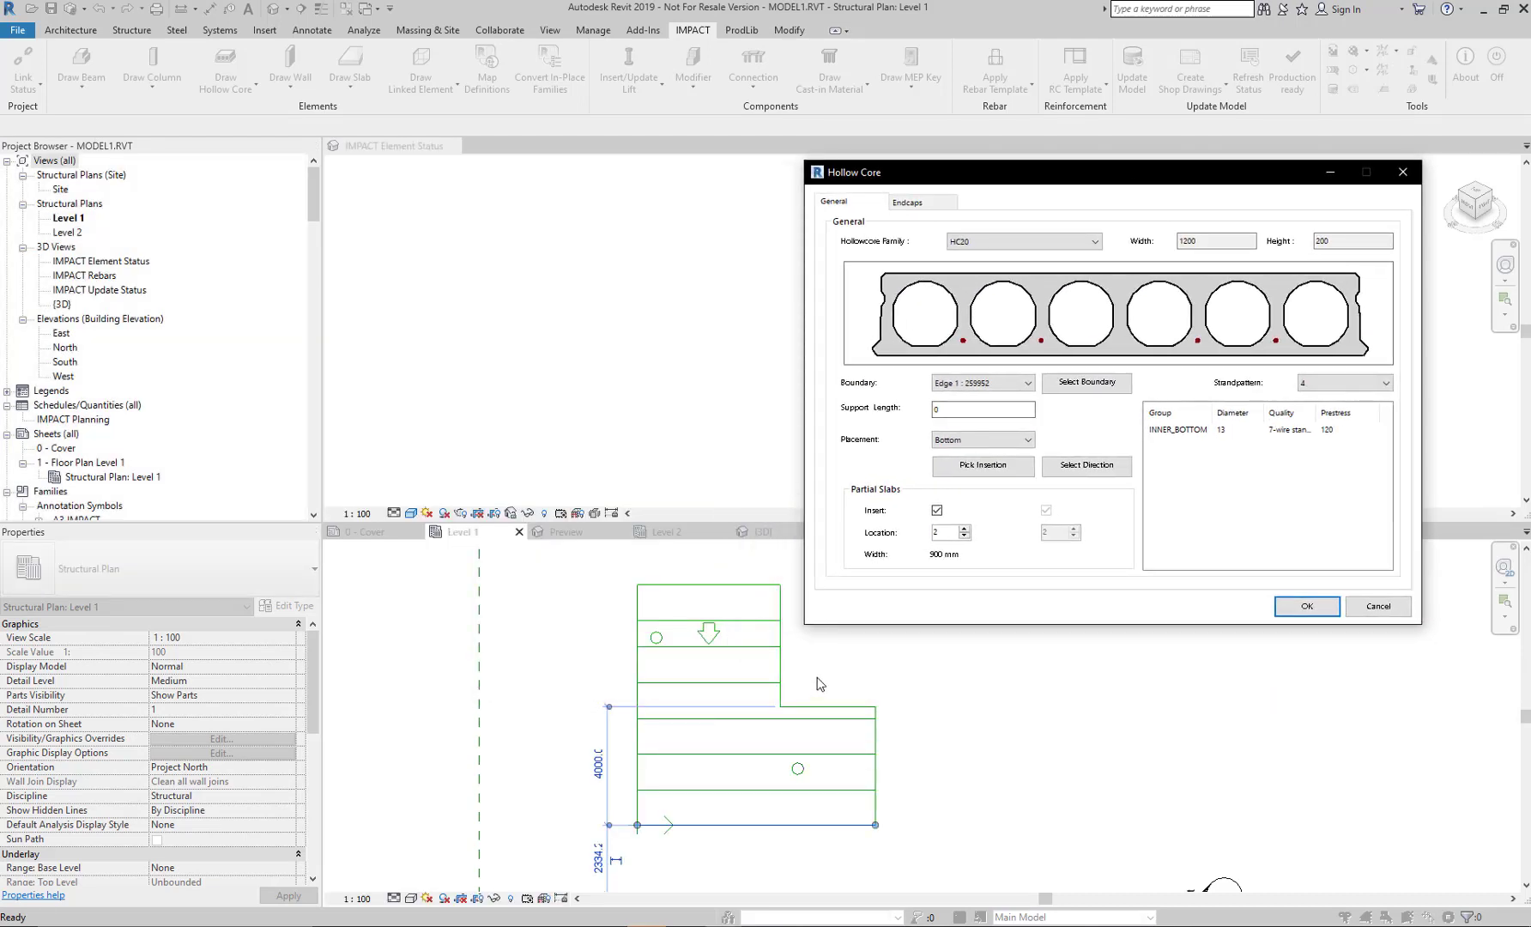
- Set the slabs to span vertically in plan and keep the partial slab at location 2
left_click(1070, 467)
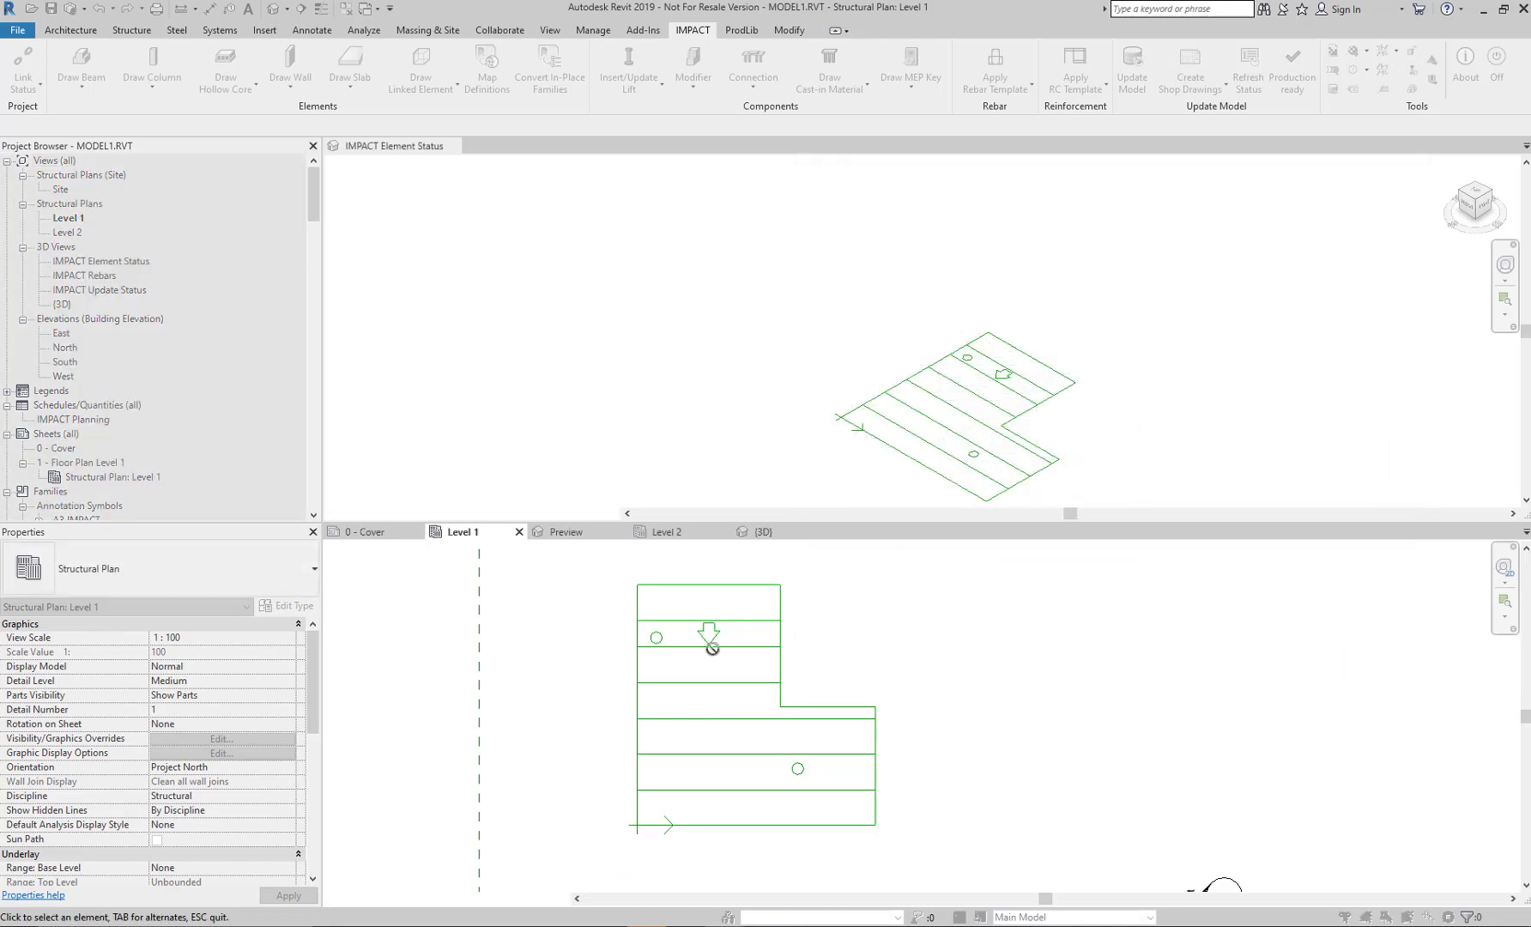
left_click(839, 662)
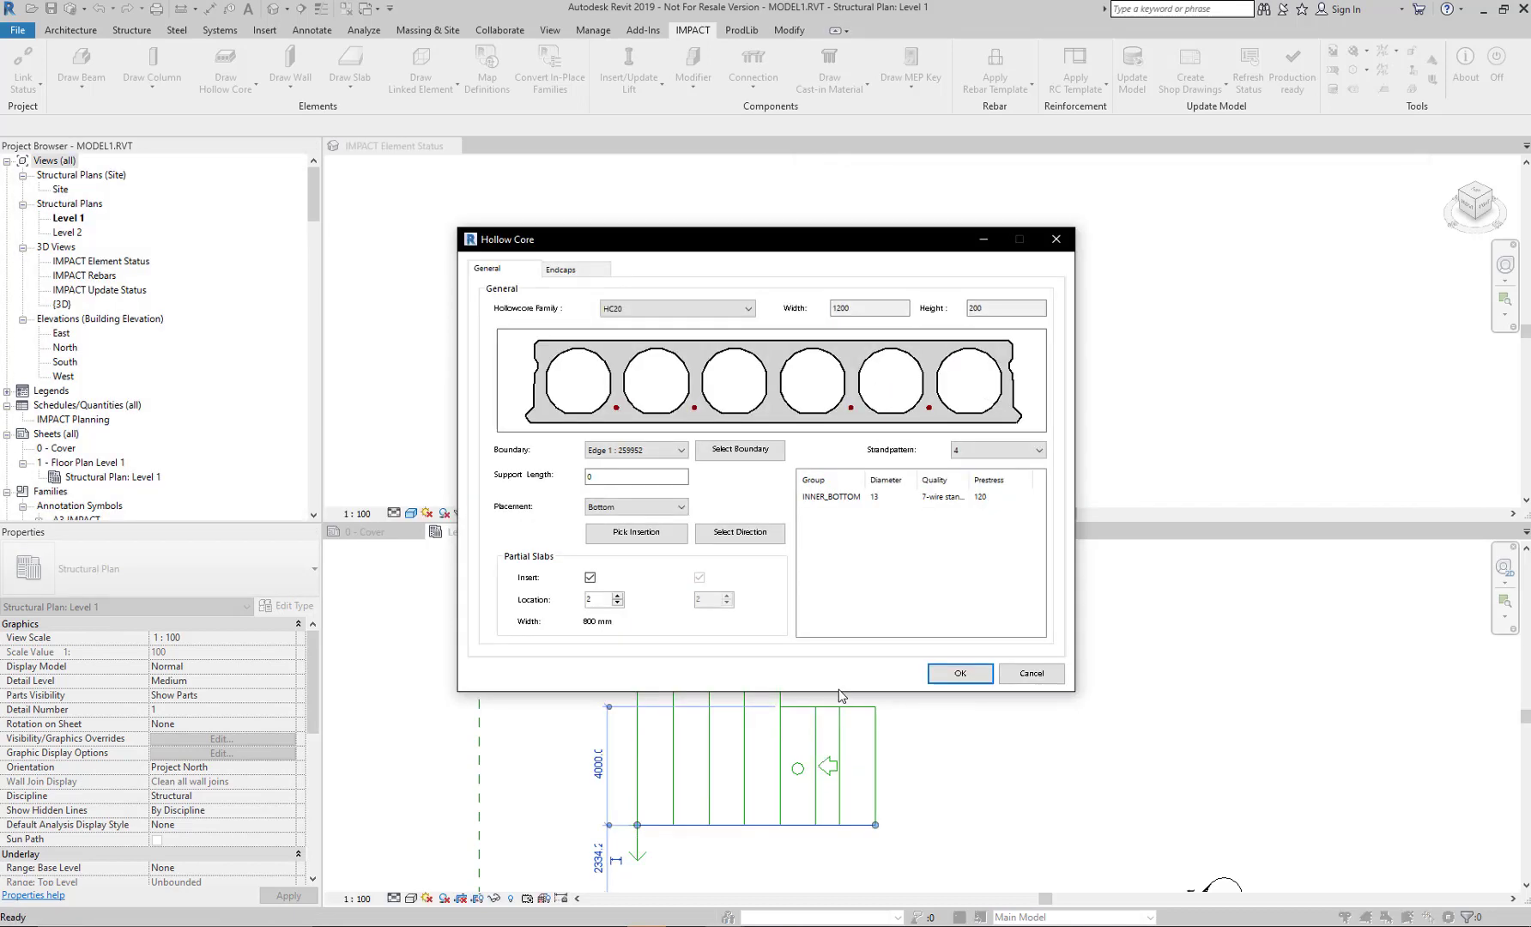
left_click_drag(799, 248, 1167, 187)
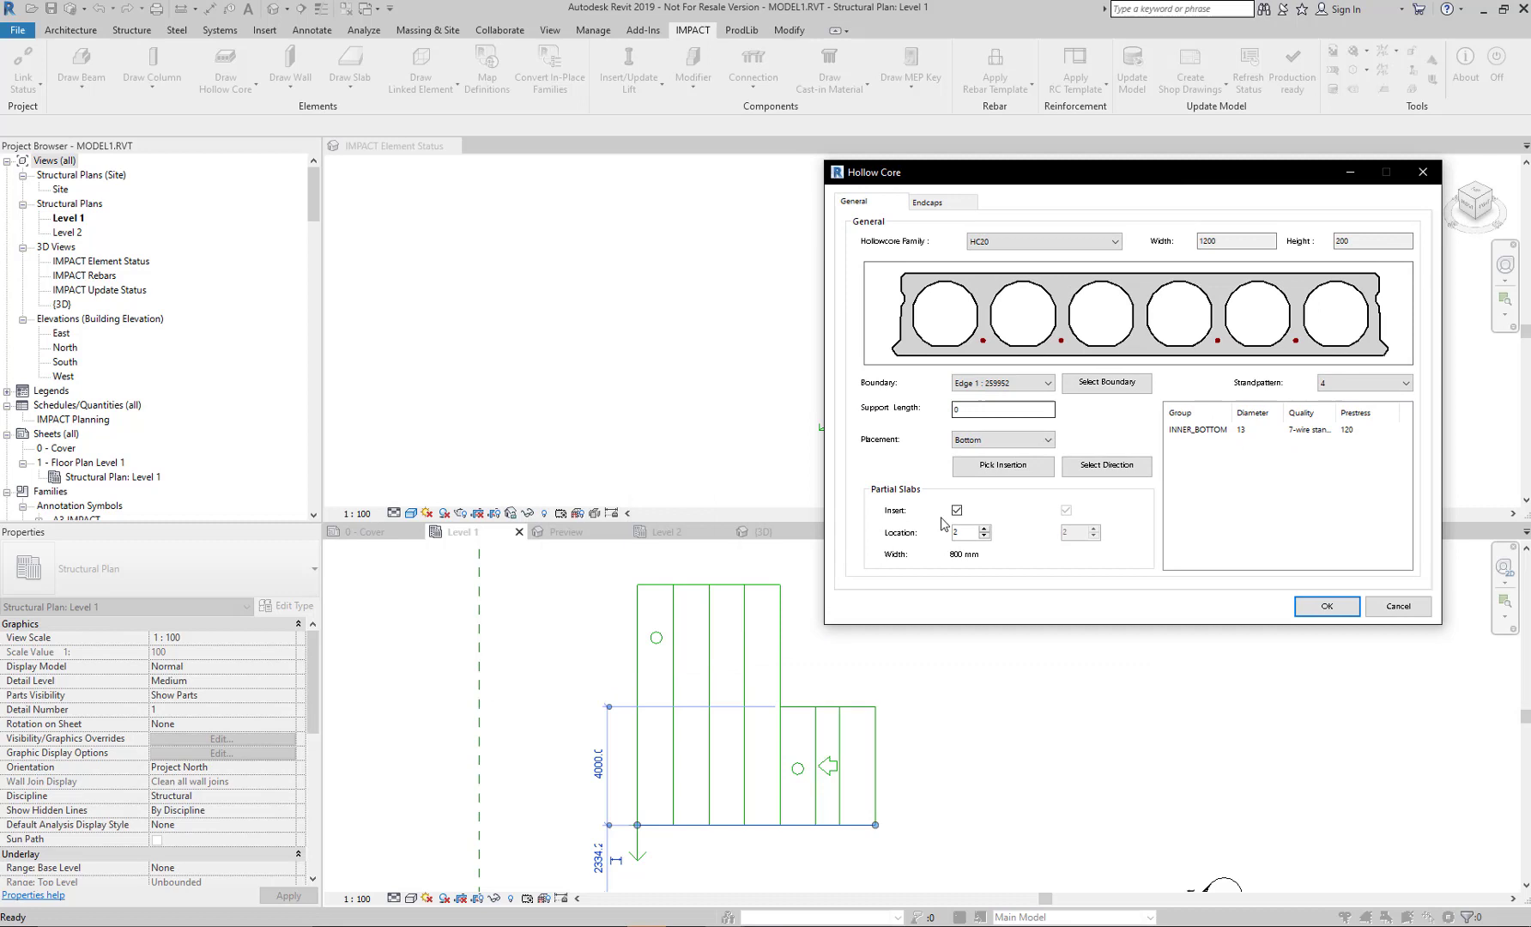
left_click(984, 529)
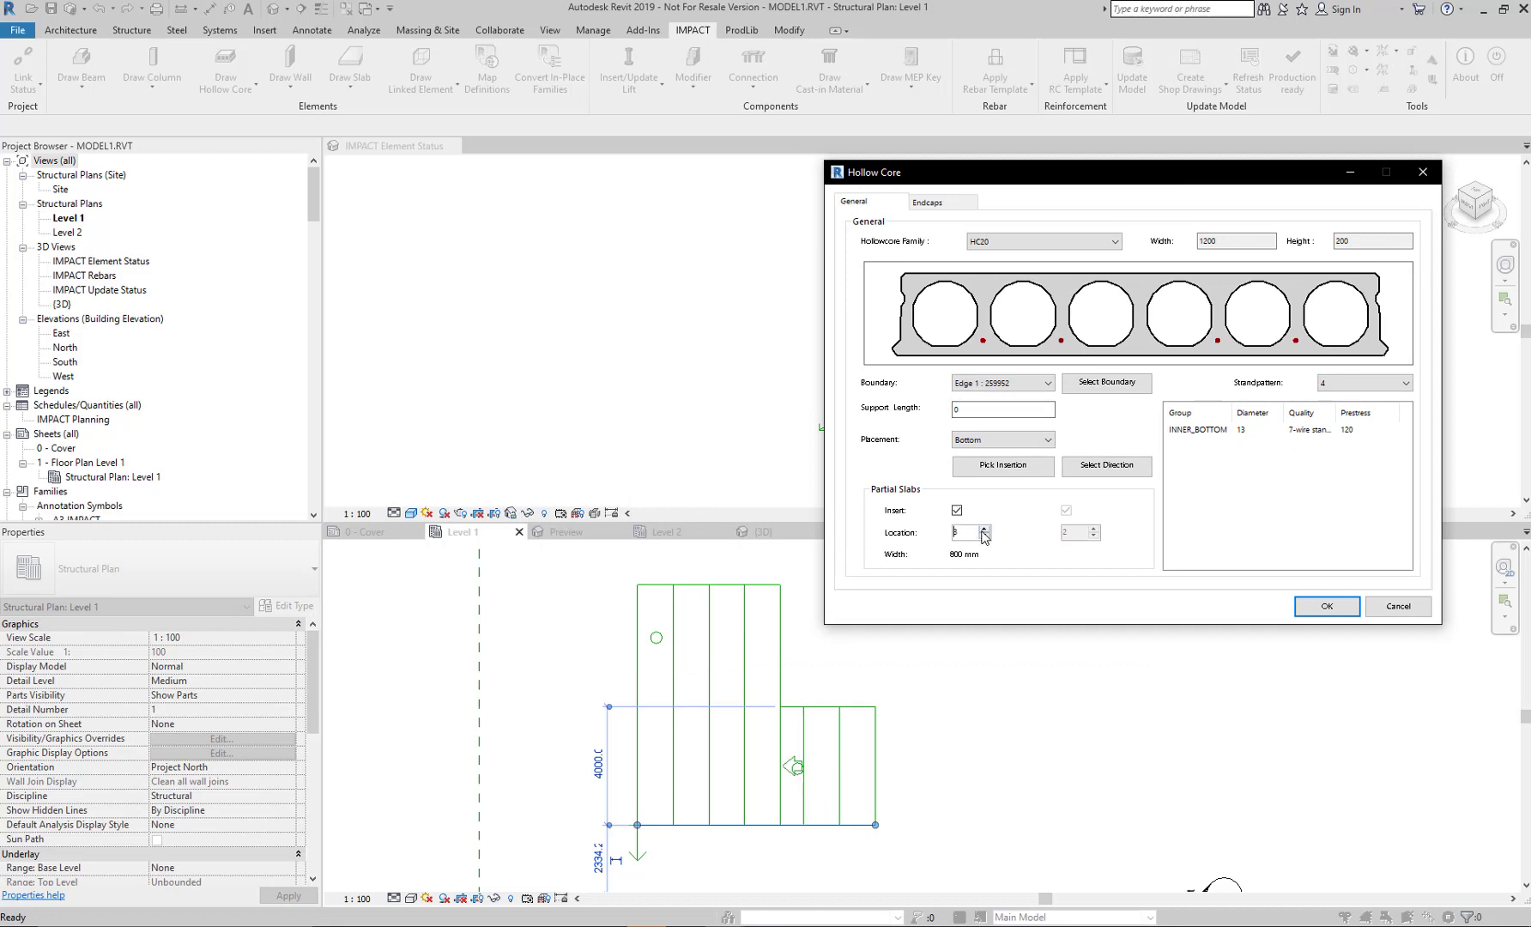
left_click(985, 536)
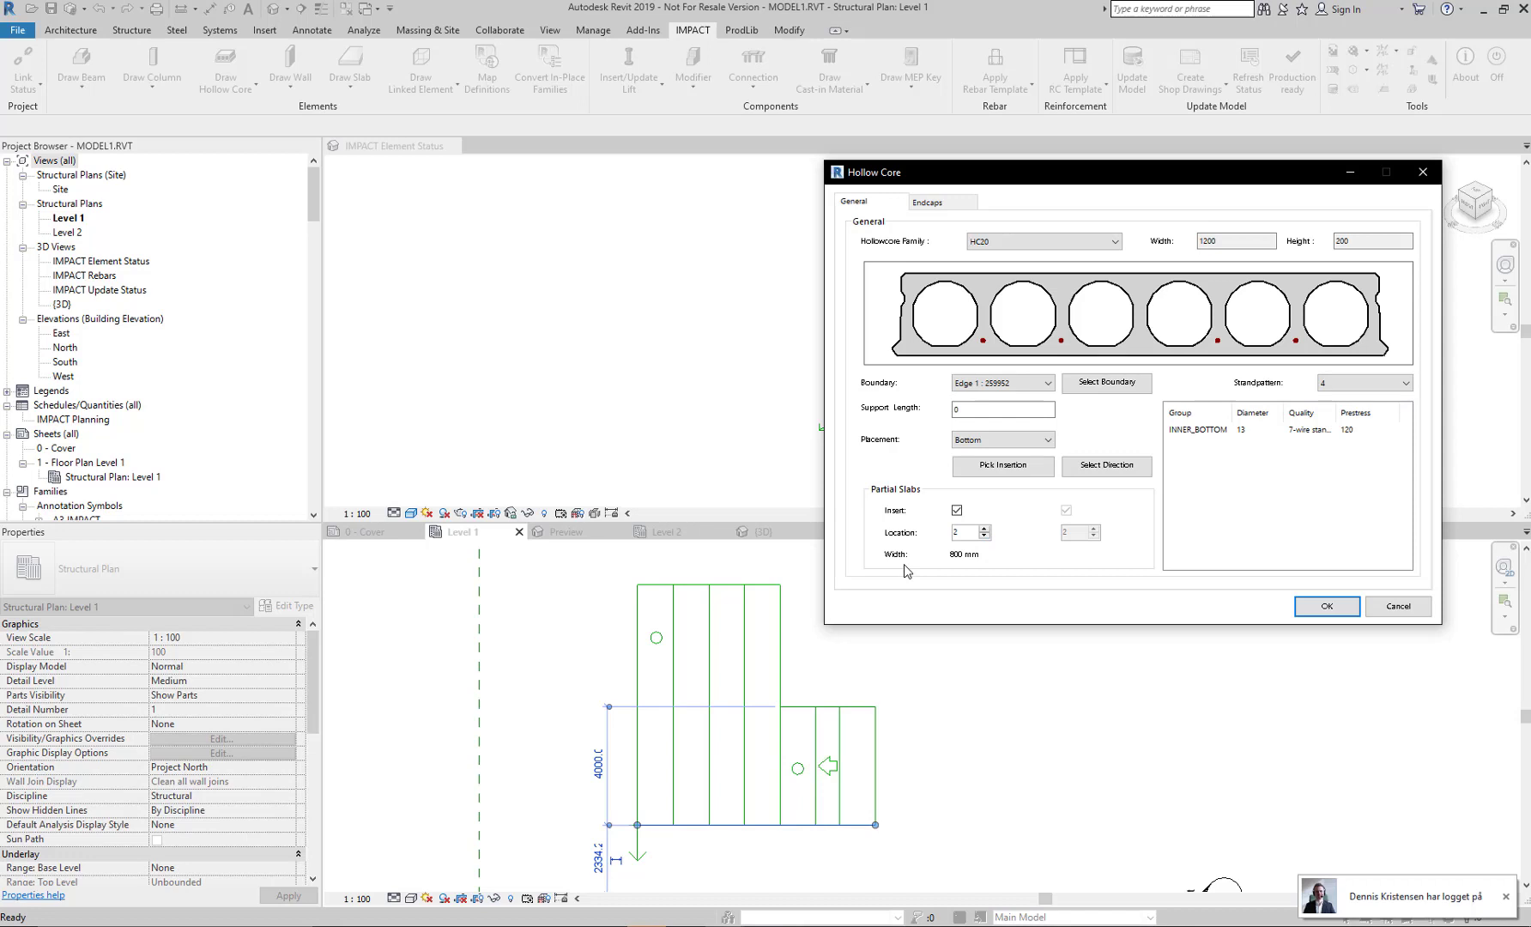
- Insert the HC20 slabs, then start Edit Hollow Core and crossing-select all slabs
left_click(1326, 606)
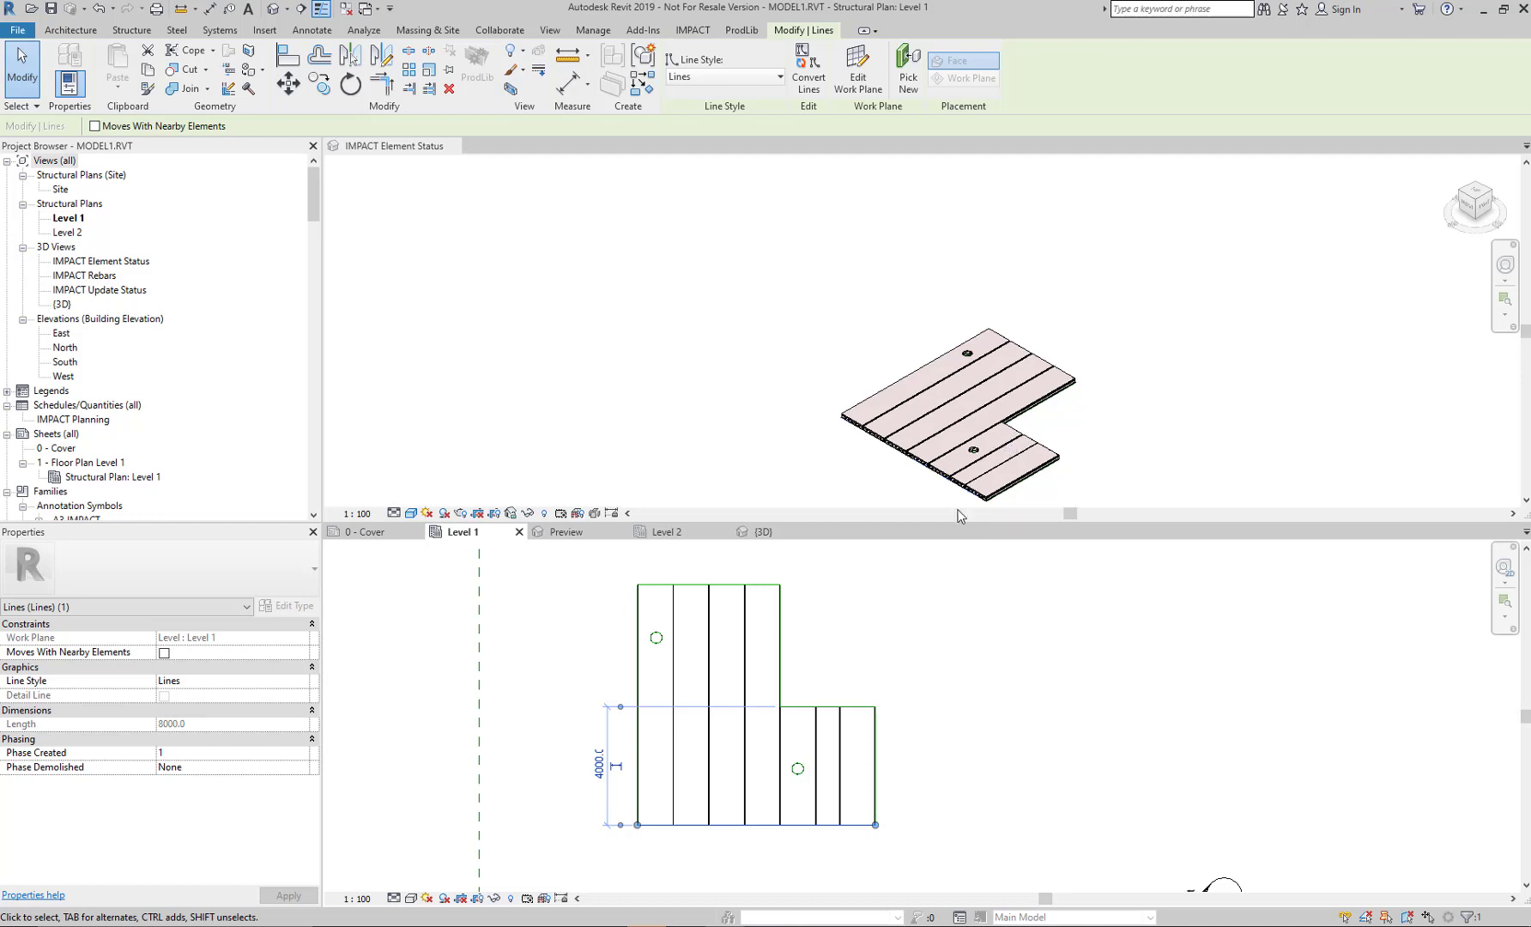
left_click(692, 30)
left_click(215, 91)
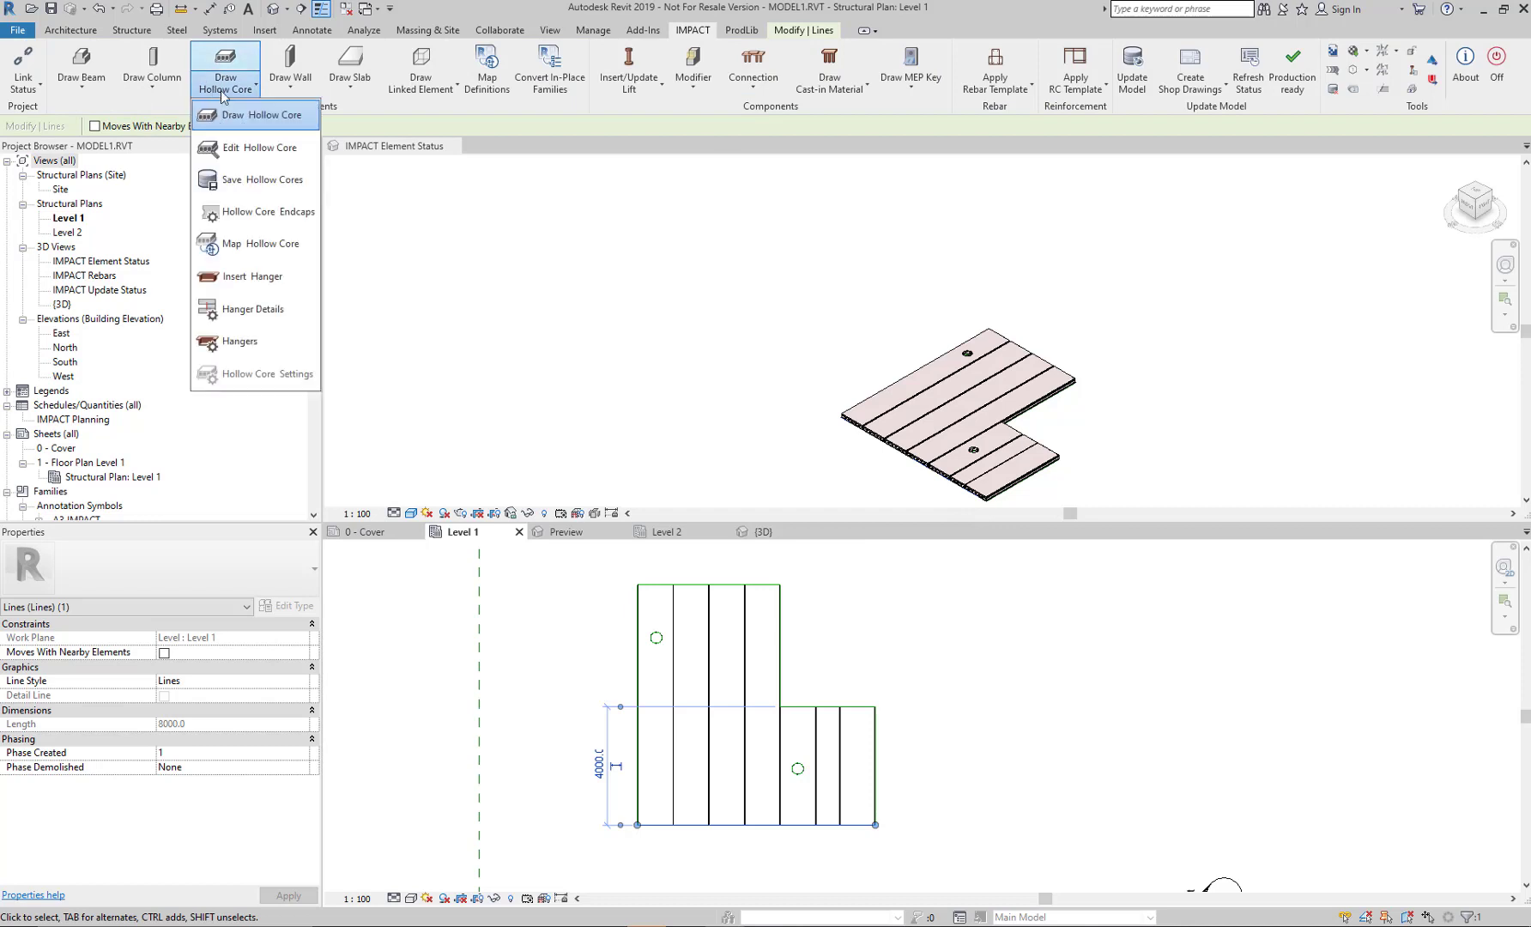
left_click(238, 147)
left_click_drag(889, 645, 622, 768)
- Set both left and right edge endcaps of the selected slabs to HD20-U1
left_click(161, 127)
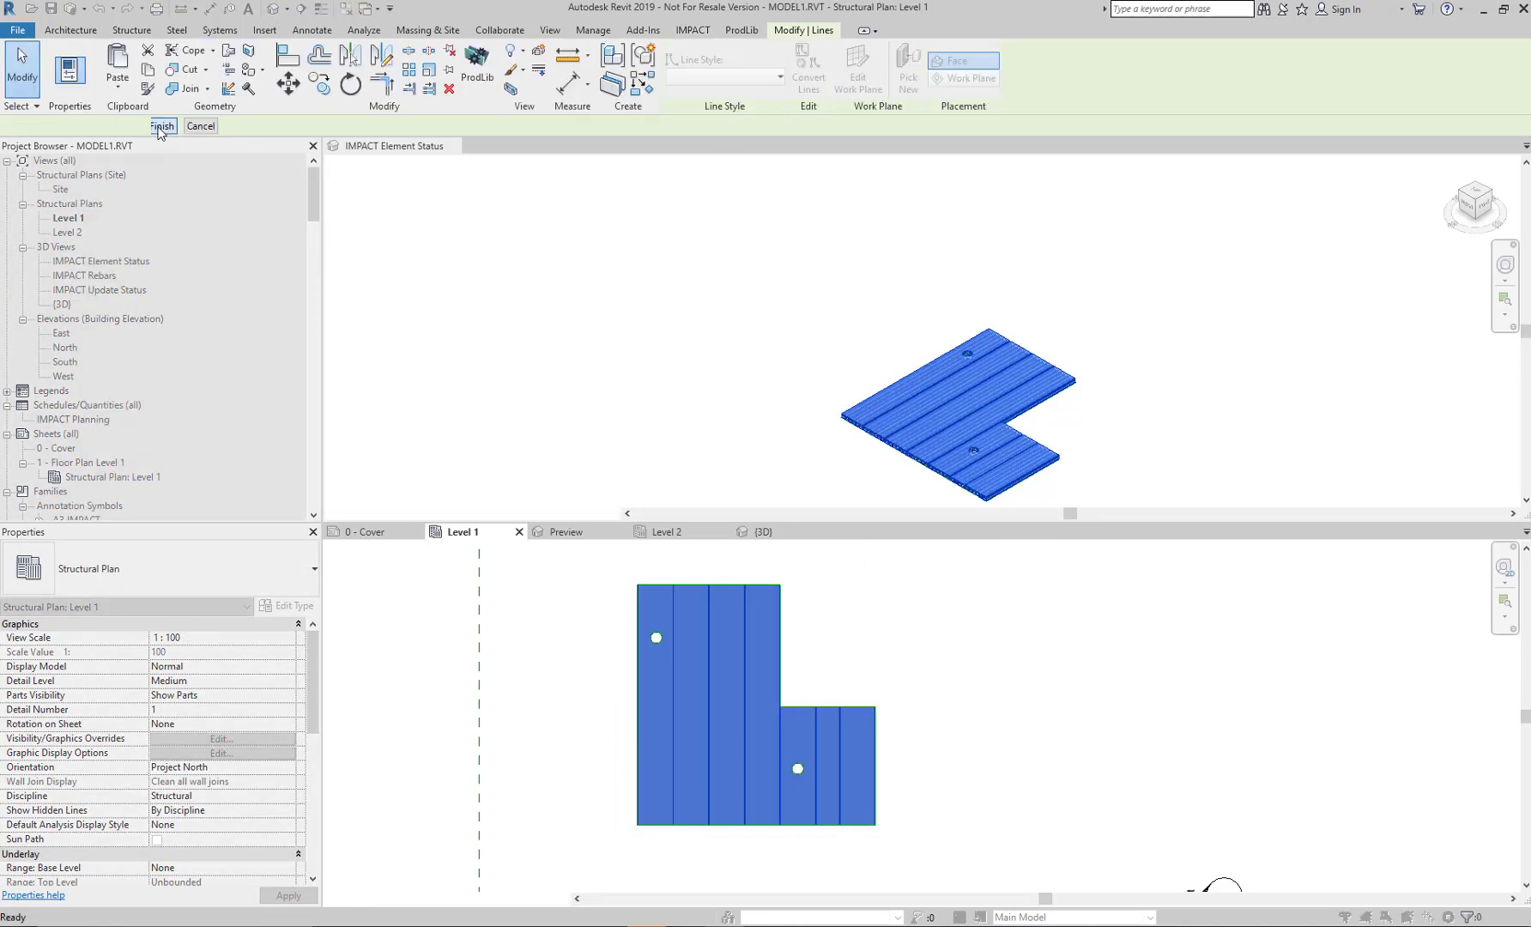
left_click(125, 42)
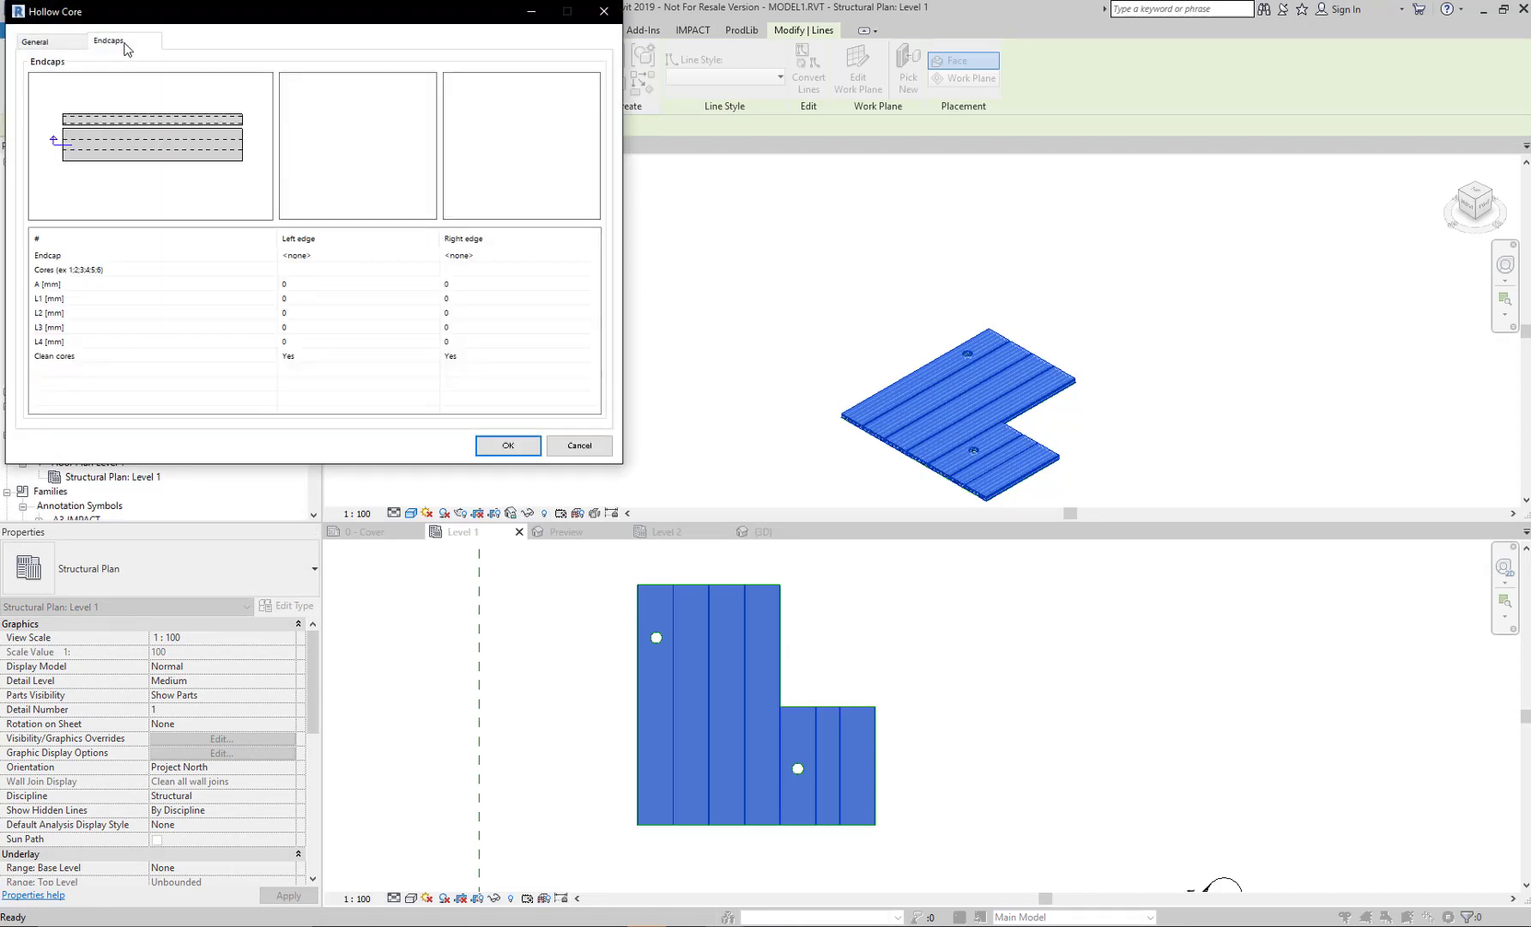
left_click(423, 255)
left_click(429, 255)
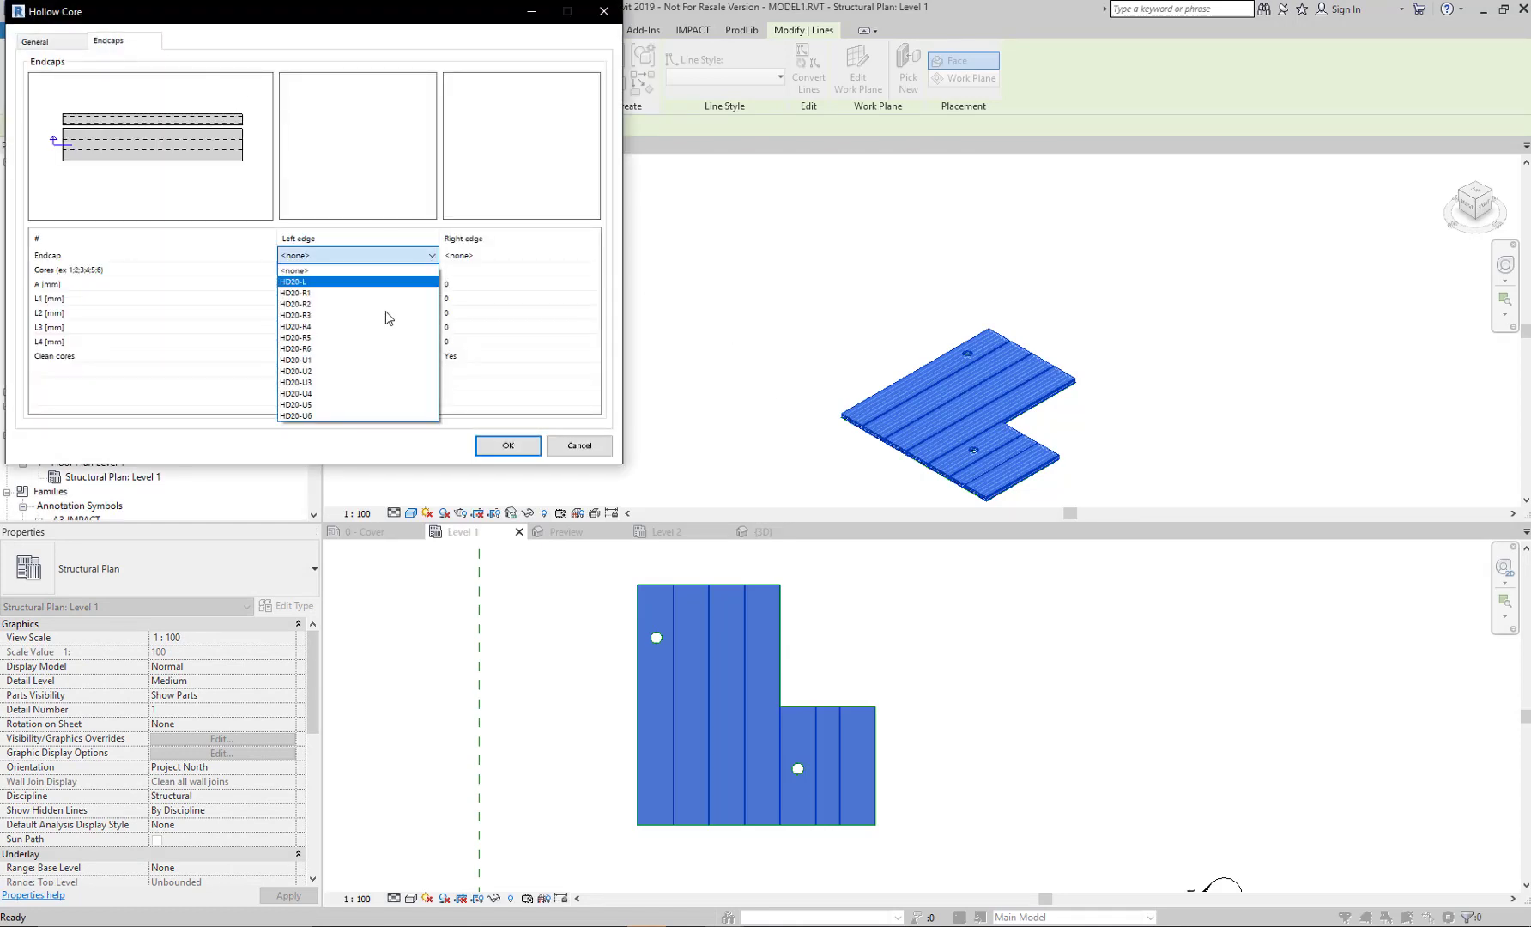
left_click(326, 363)
left_click(590, 254)
left_click(591, 255)
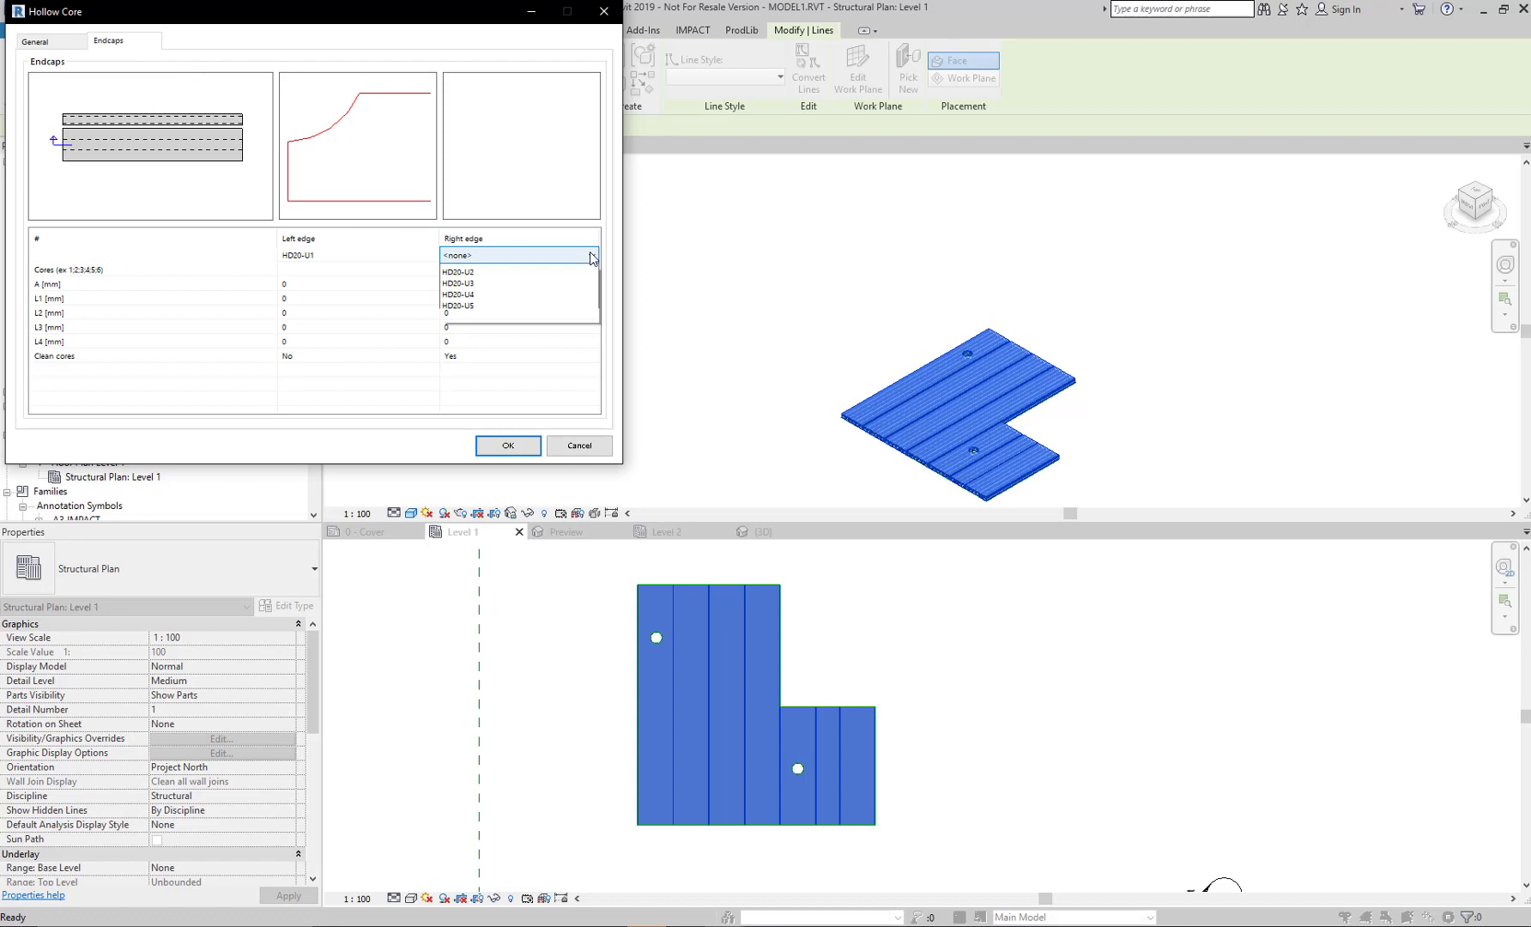
left_click(509, 360)
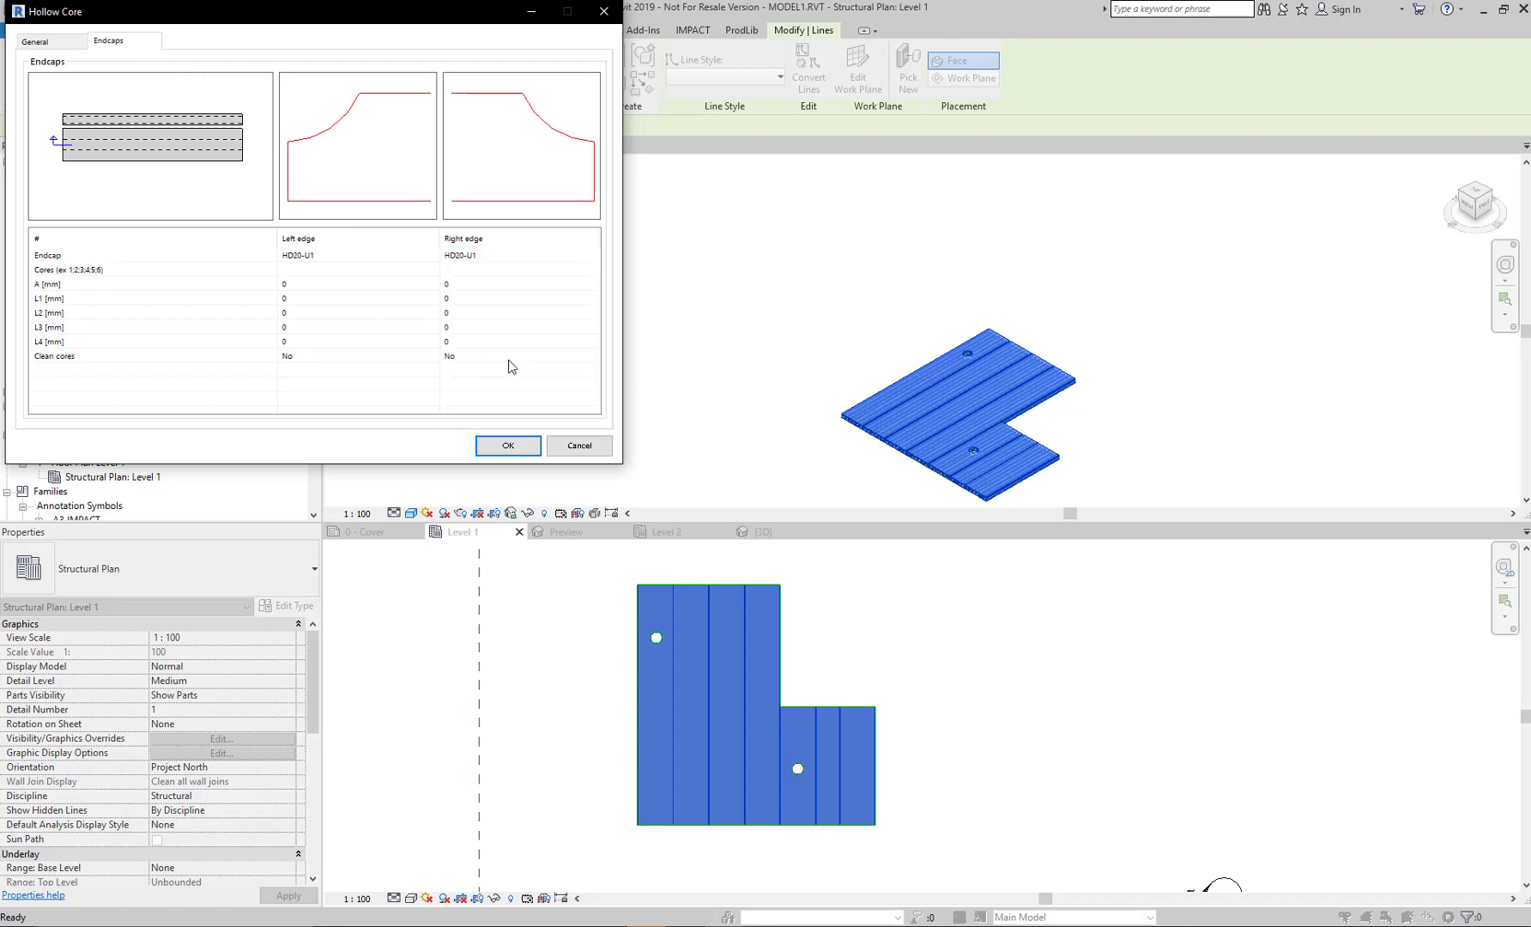
- Change both edge endcaps to HD20-U2 and apply them to all slabs
left_click(432, 256)
left_click(432, 255)
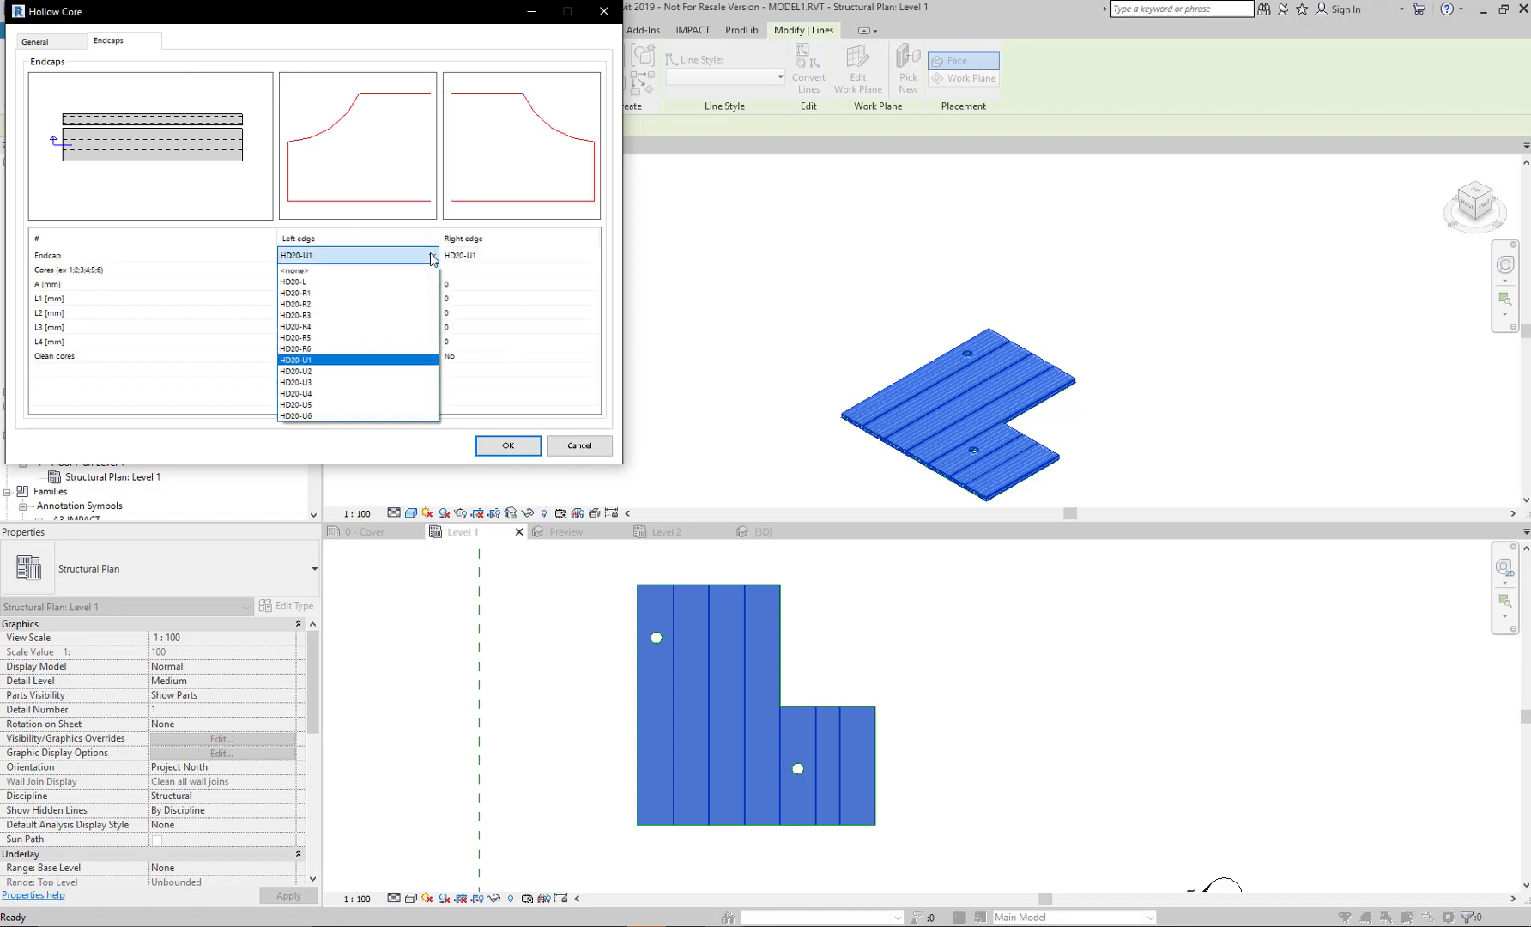
left_click(354, 370)
left_click(582, 251)
left_click(589, 256)
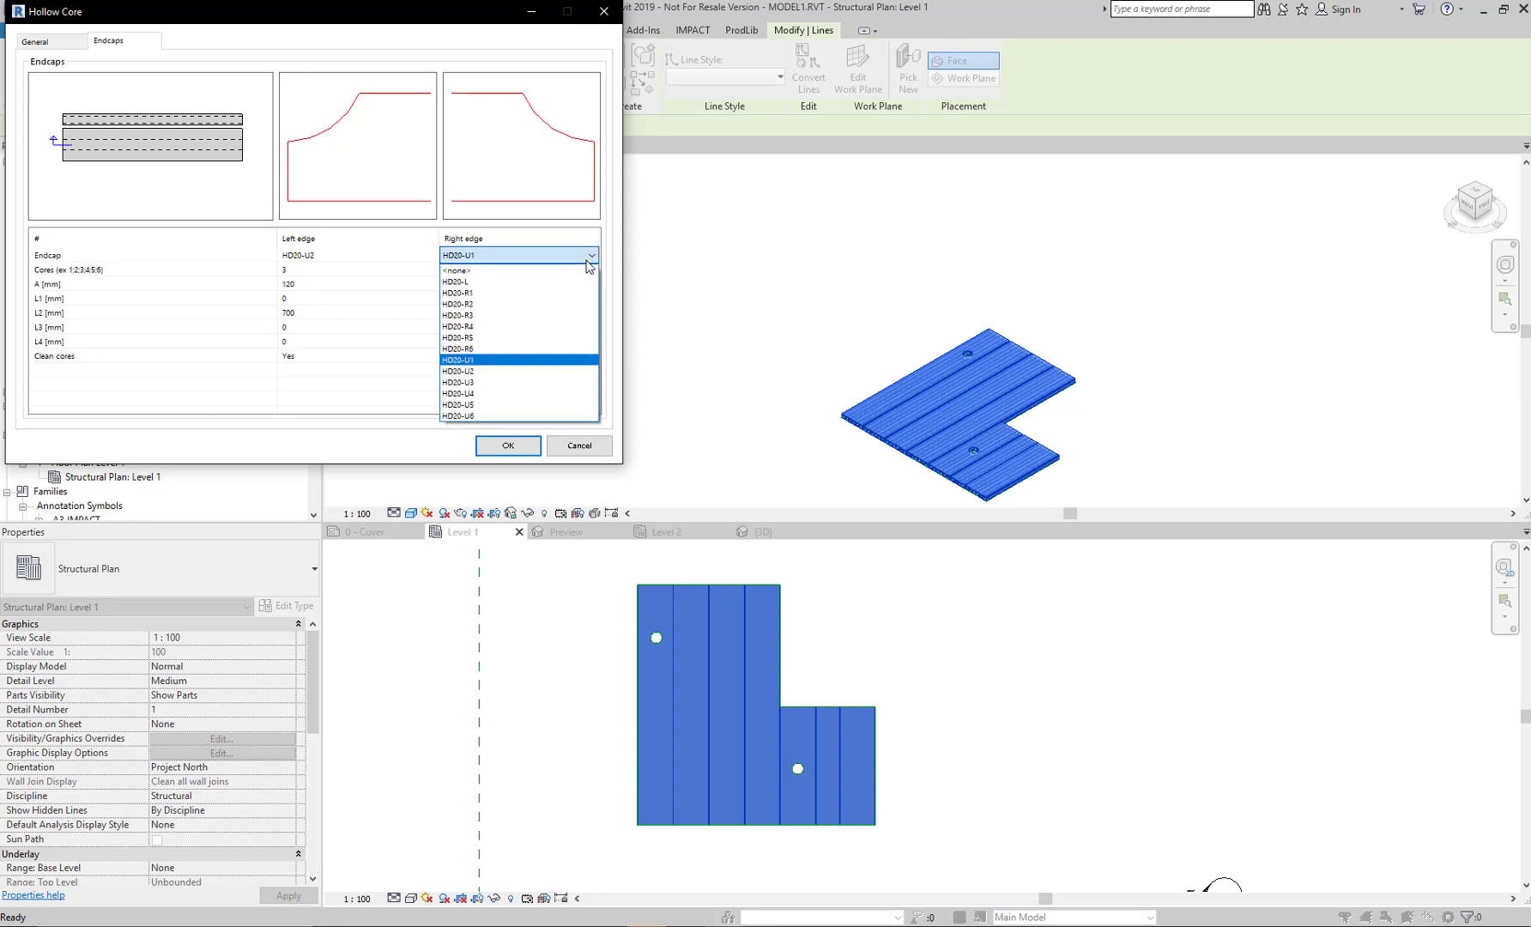
left_click(500, 371)
left_click(492, 453)
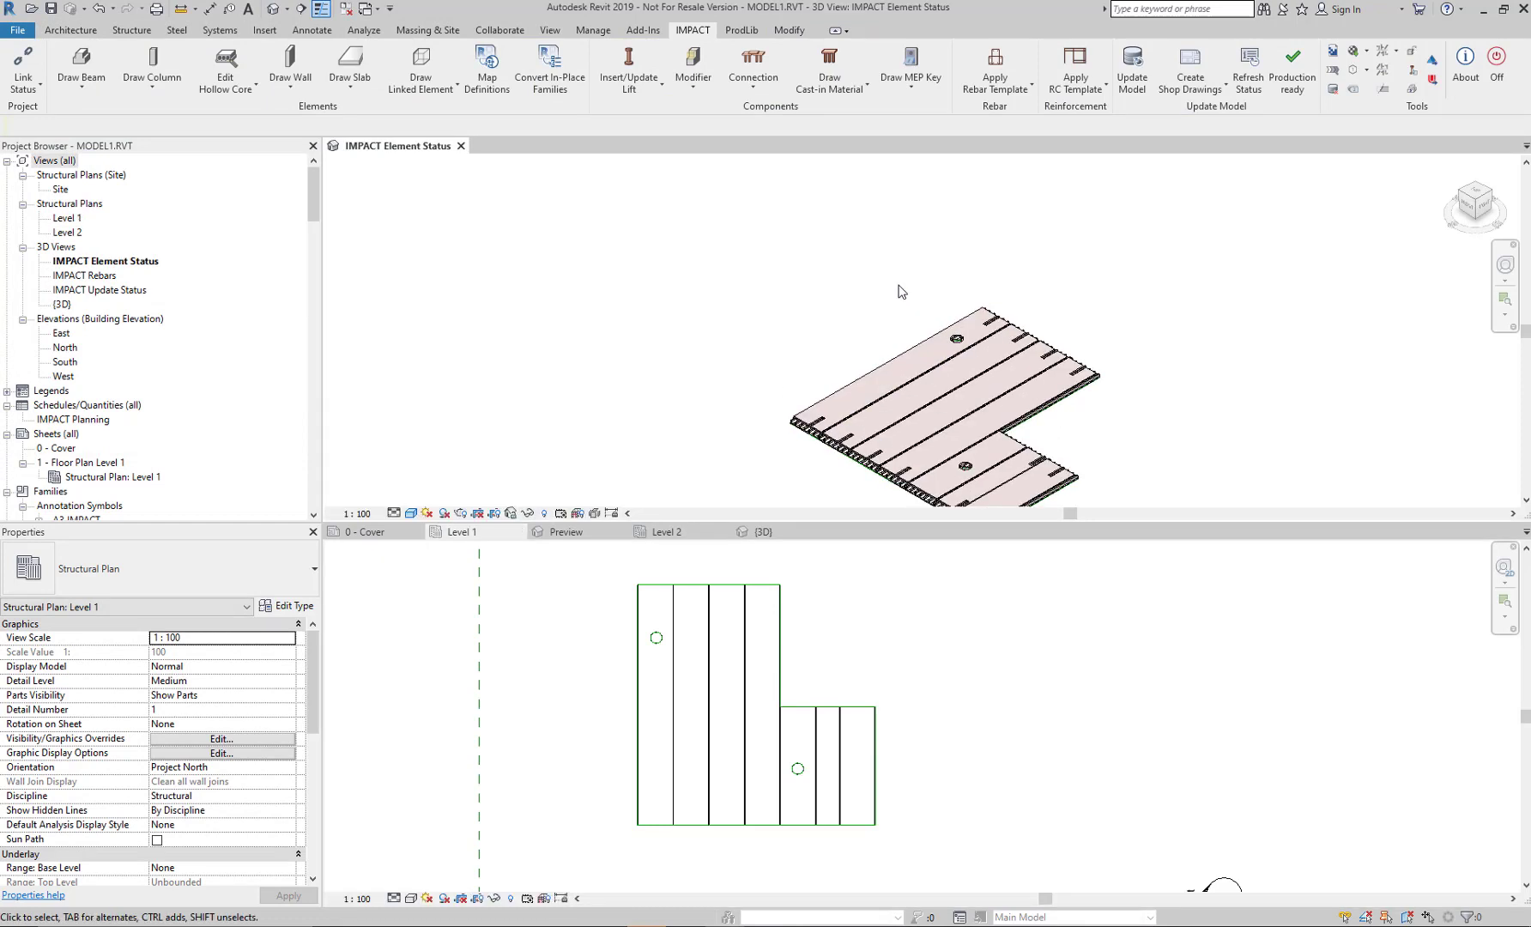
- Zoom and pan the 3D view to enlarge the slab floor and its notched ends
left_click(1053, 419)
scroll(967, 301, "up", 1)
middle_click_drag(967, 300, 890, 291)
scroll(889, 283, "up", 1)
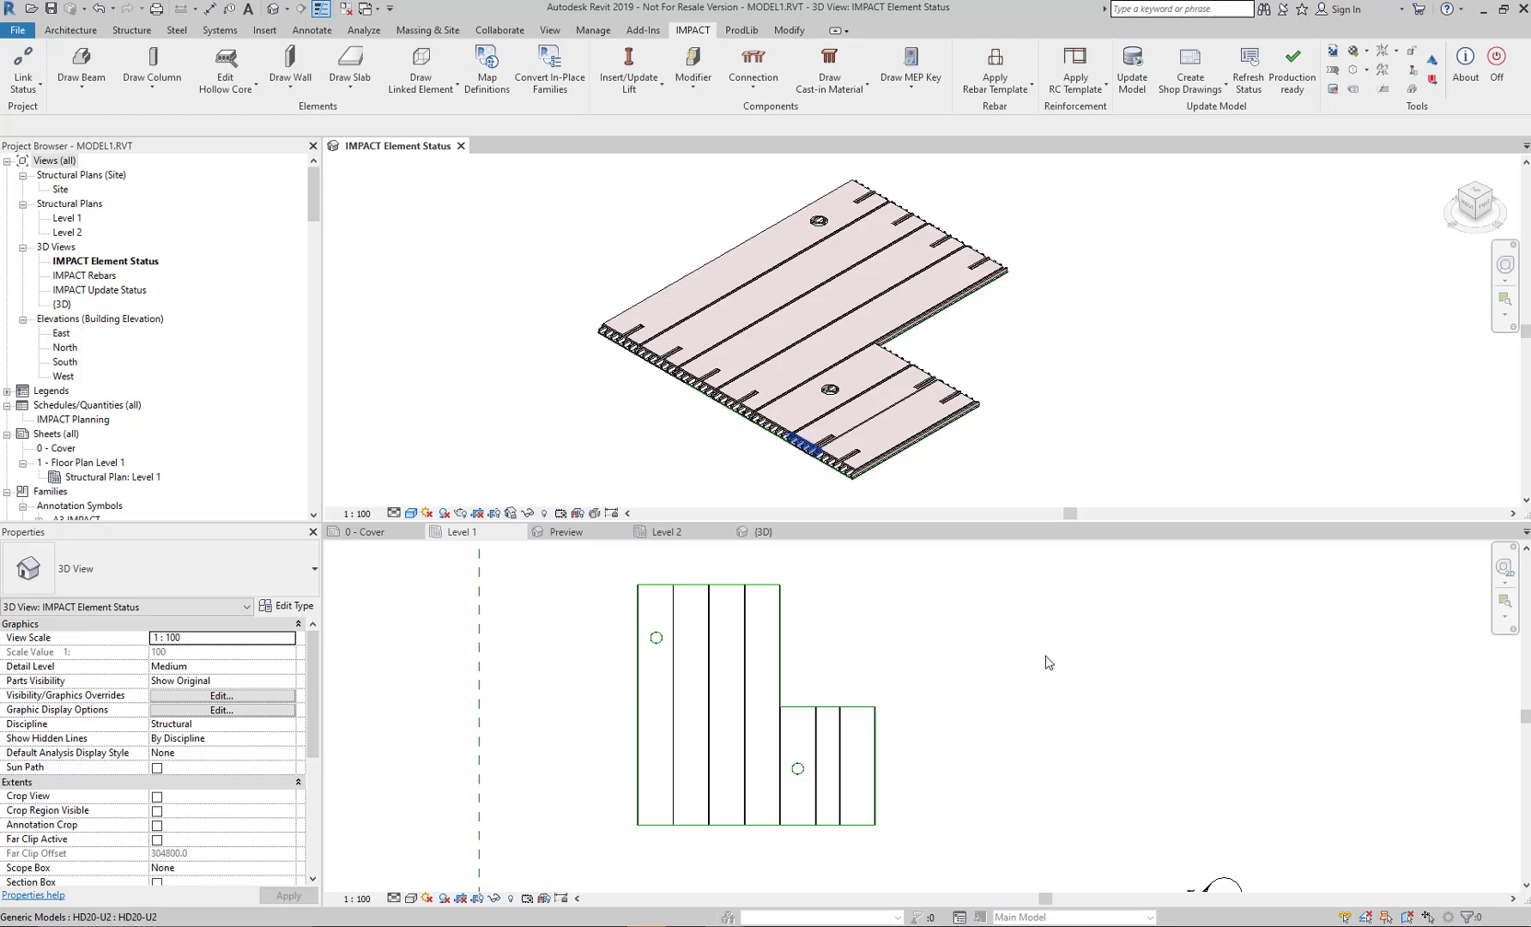
- Run Update Model with all seven slabs marked, saving them to IMPACT as HC07–HC13
left_click(1133, 69)
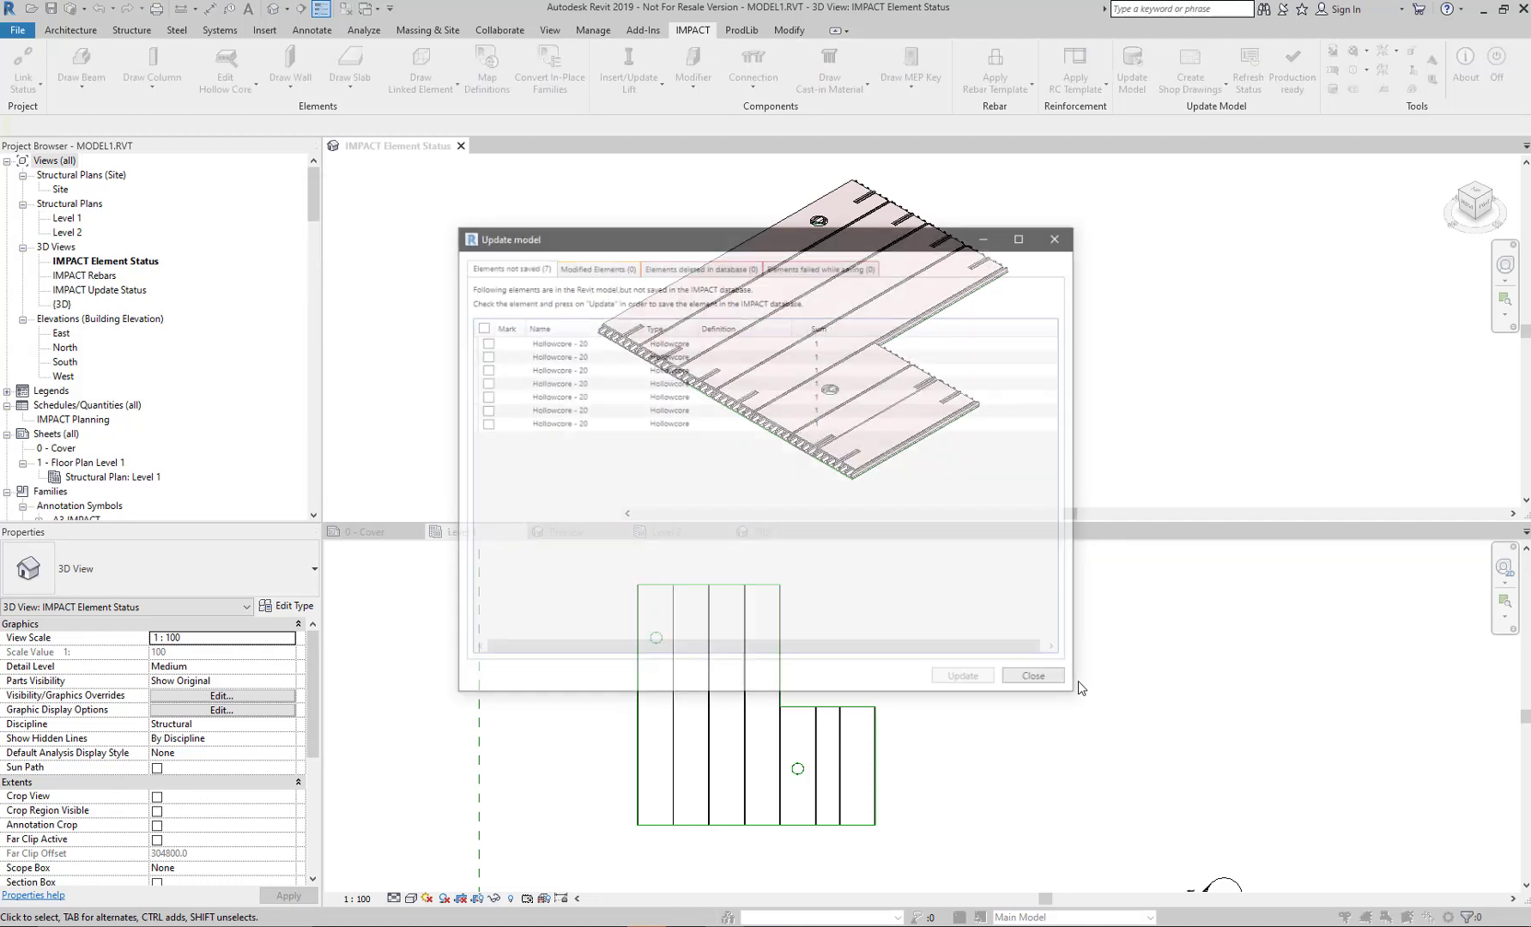
left_click(483, 326)
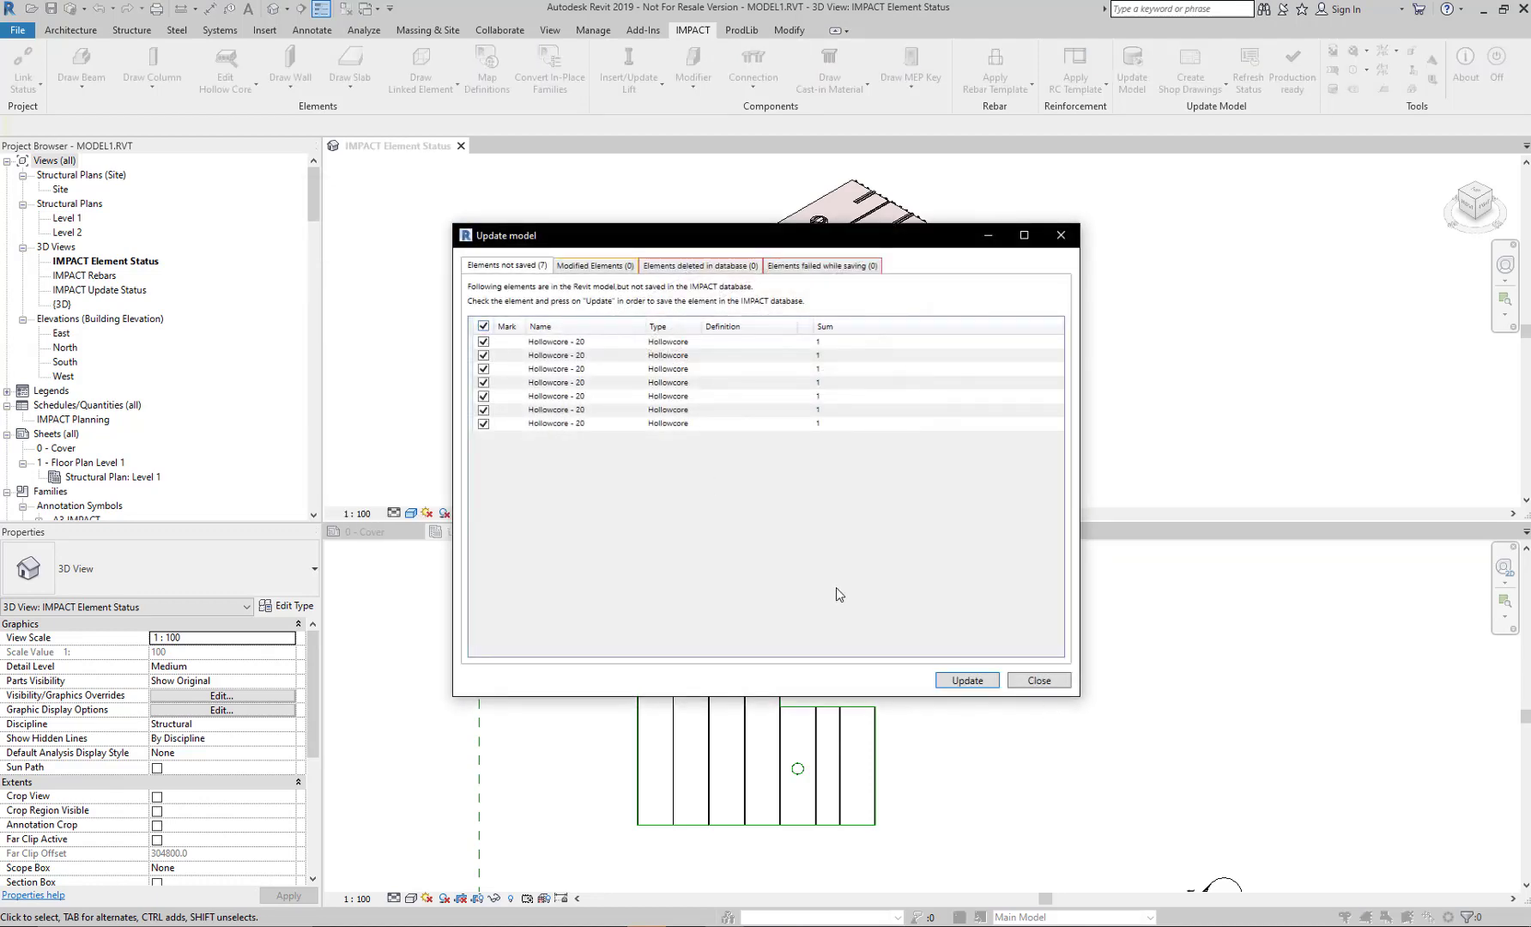
left_click(967, 681)
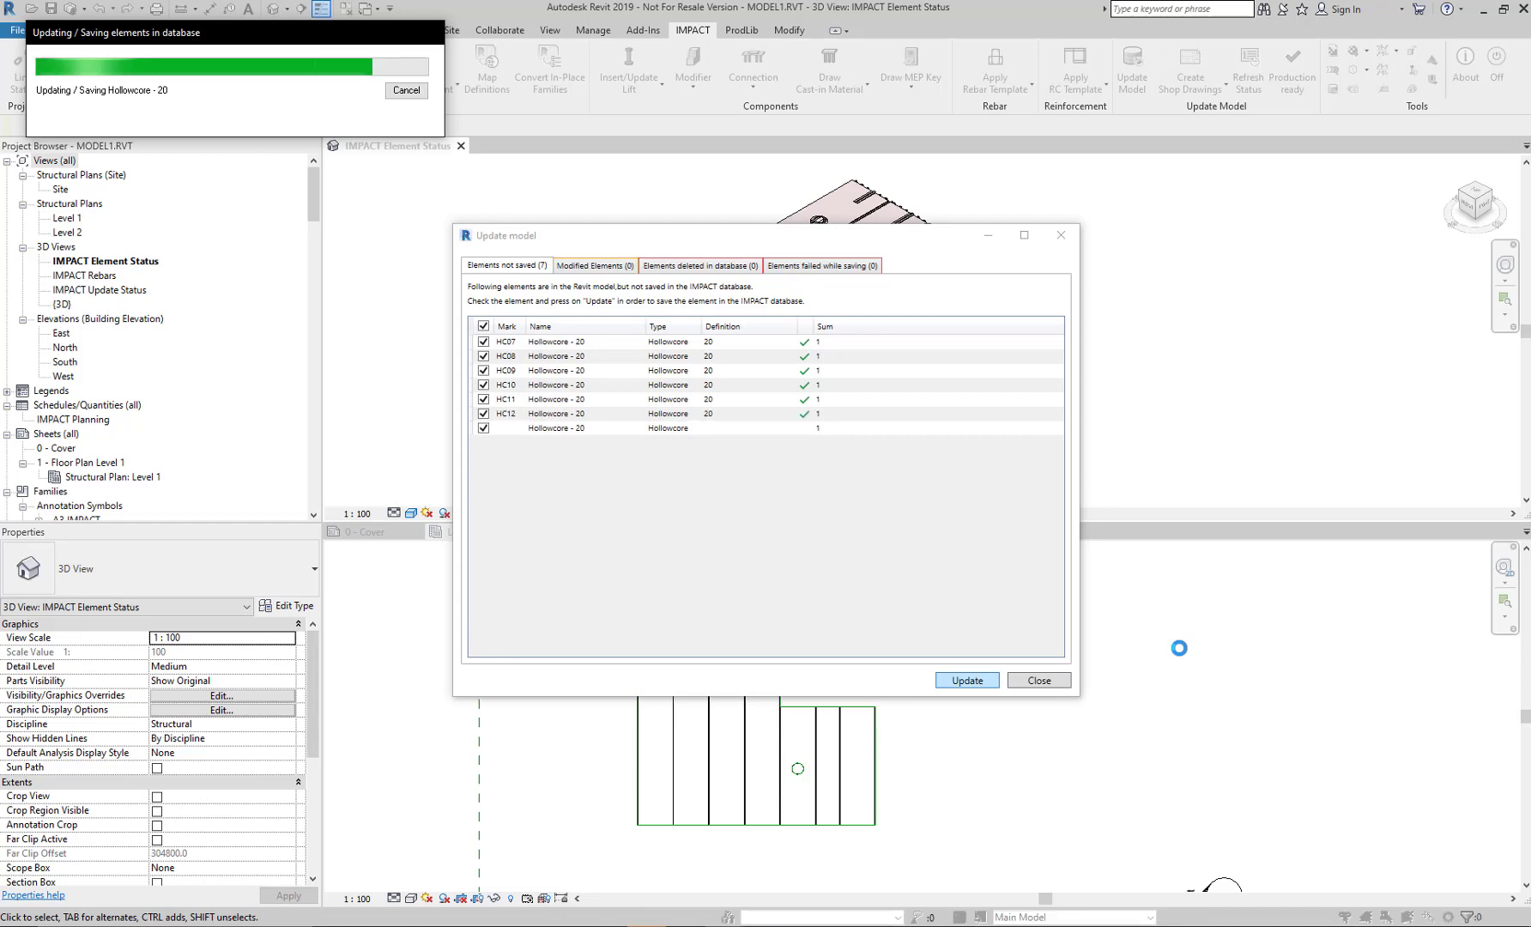
left_click(1026, 681)
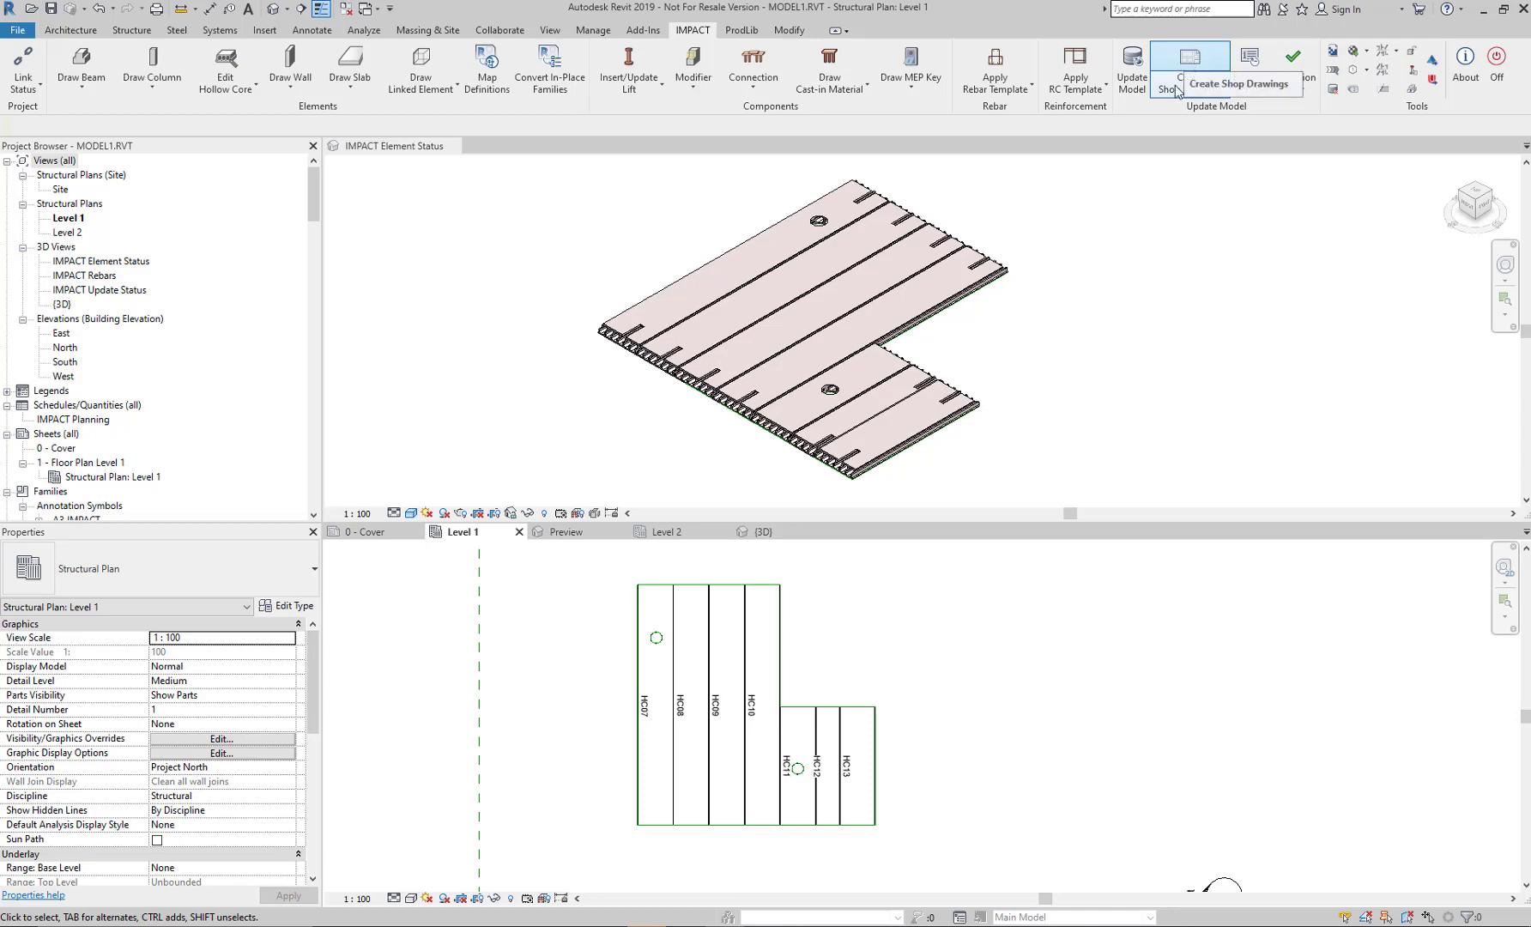
- Select slab HC07 and create its shop drawing from the Hollow Core Shop Drawing Template
left_click(640, 695)
left_click(640, 695)
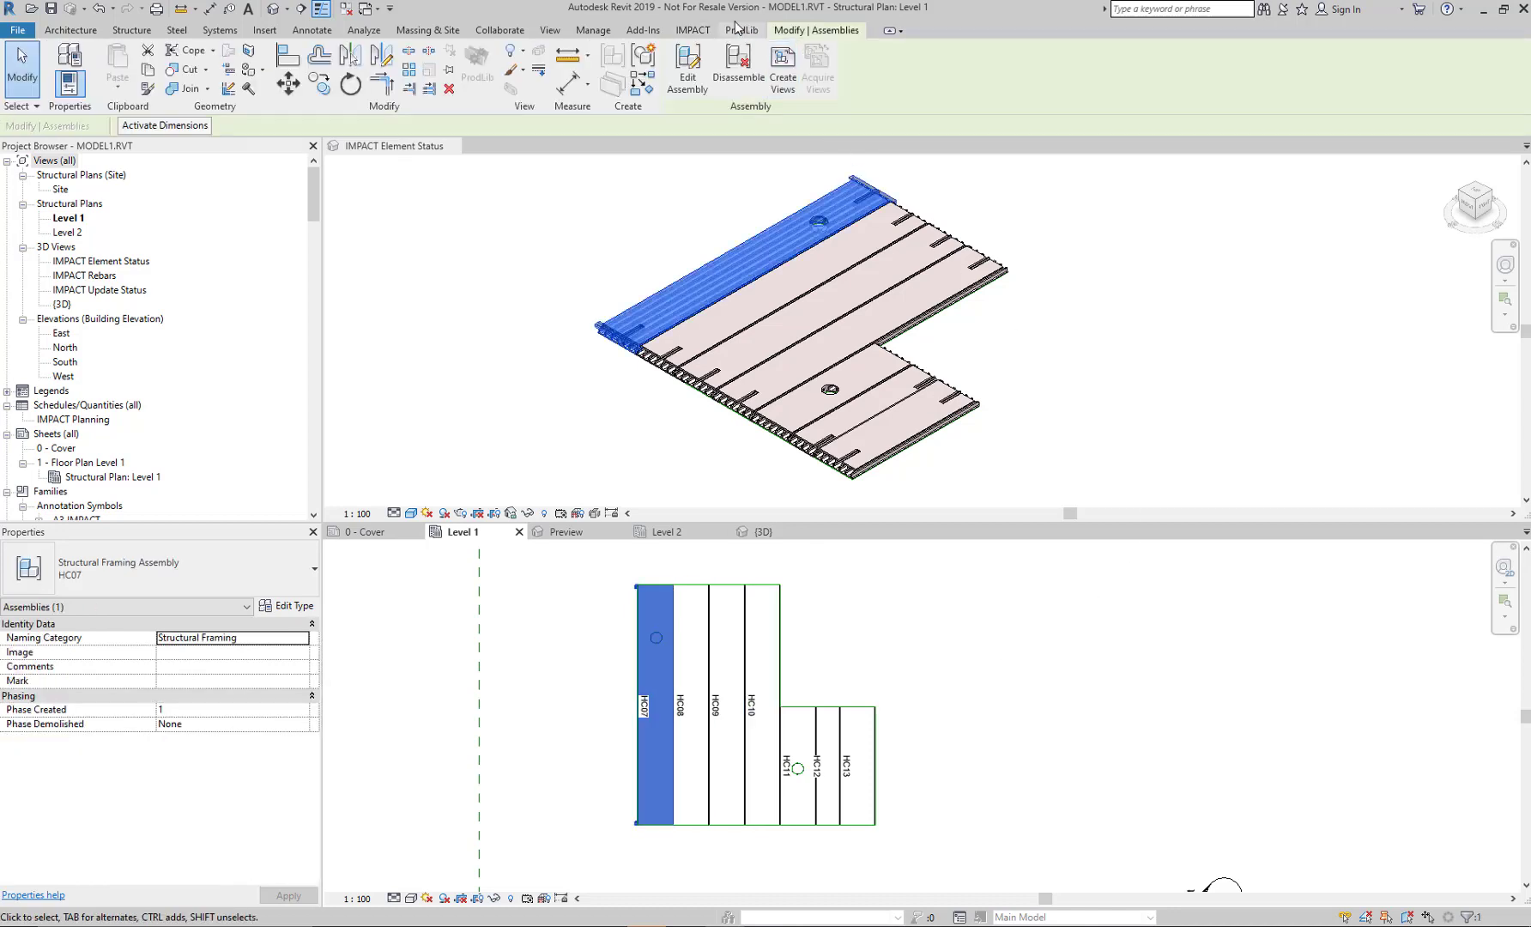
left_click(702, 35)
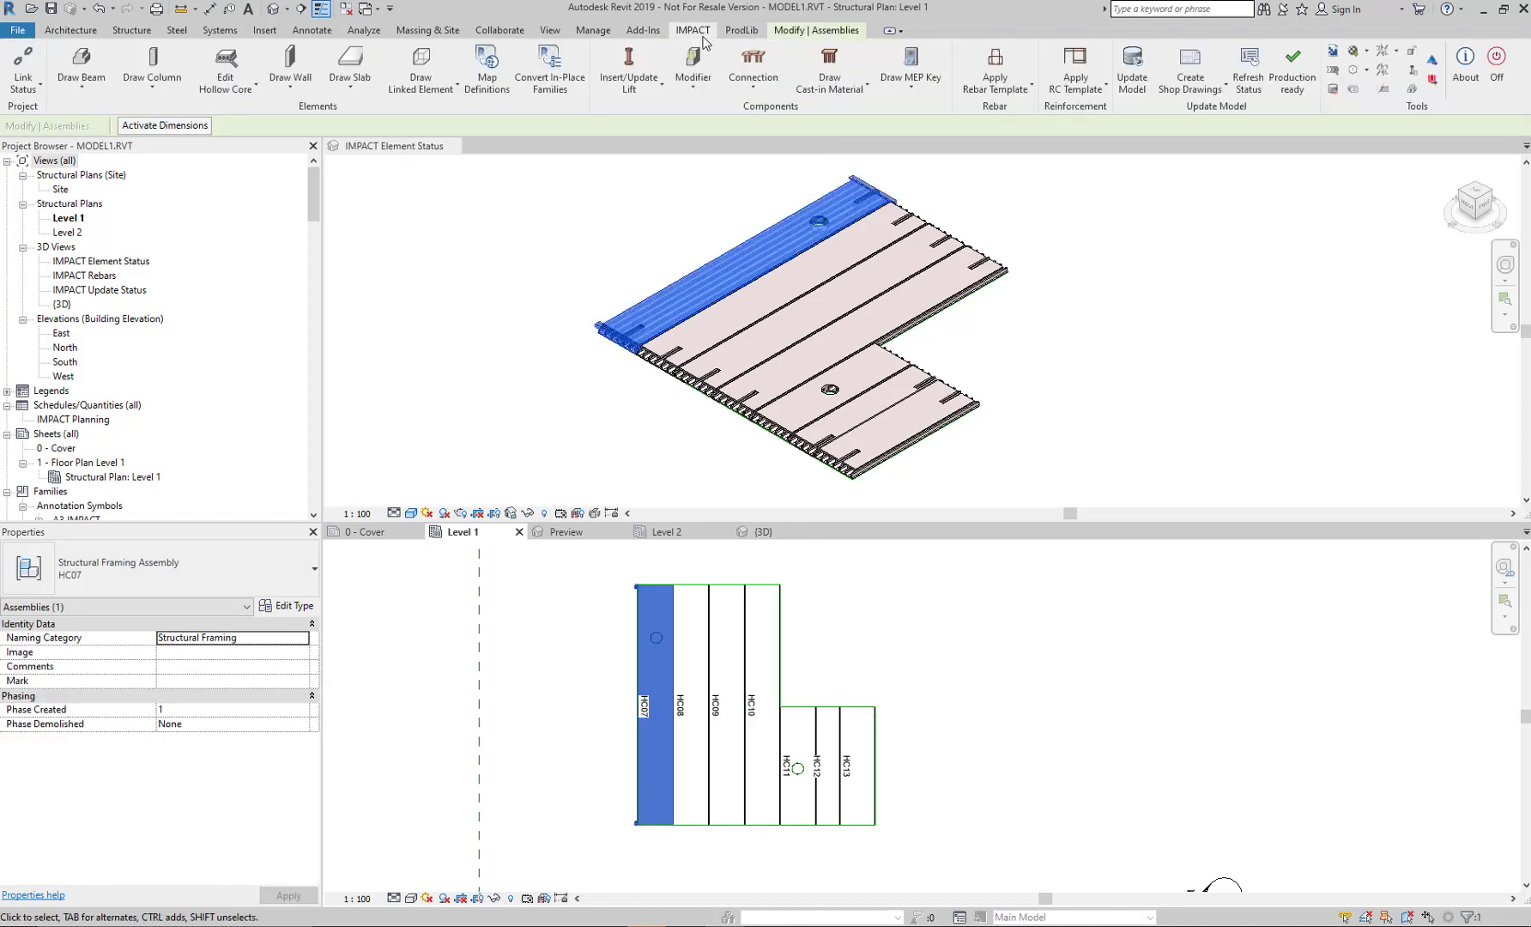
left_click(1190, 69)
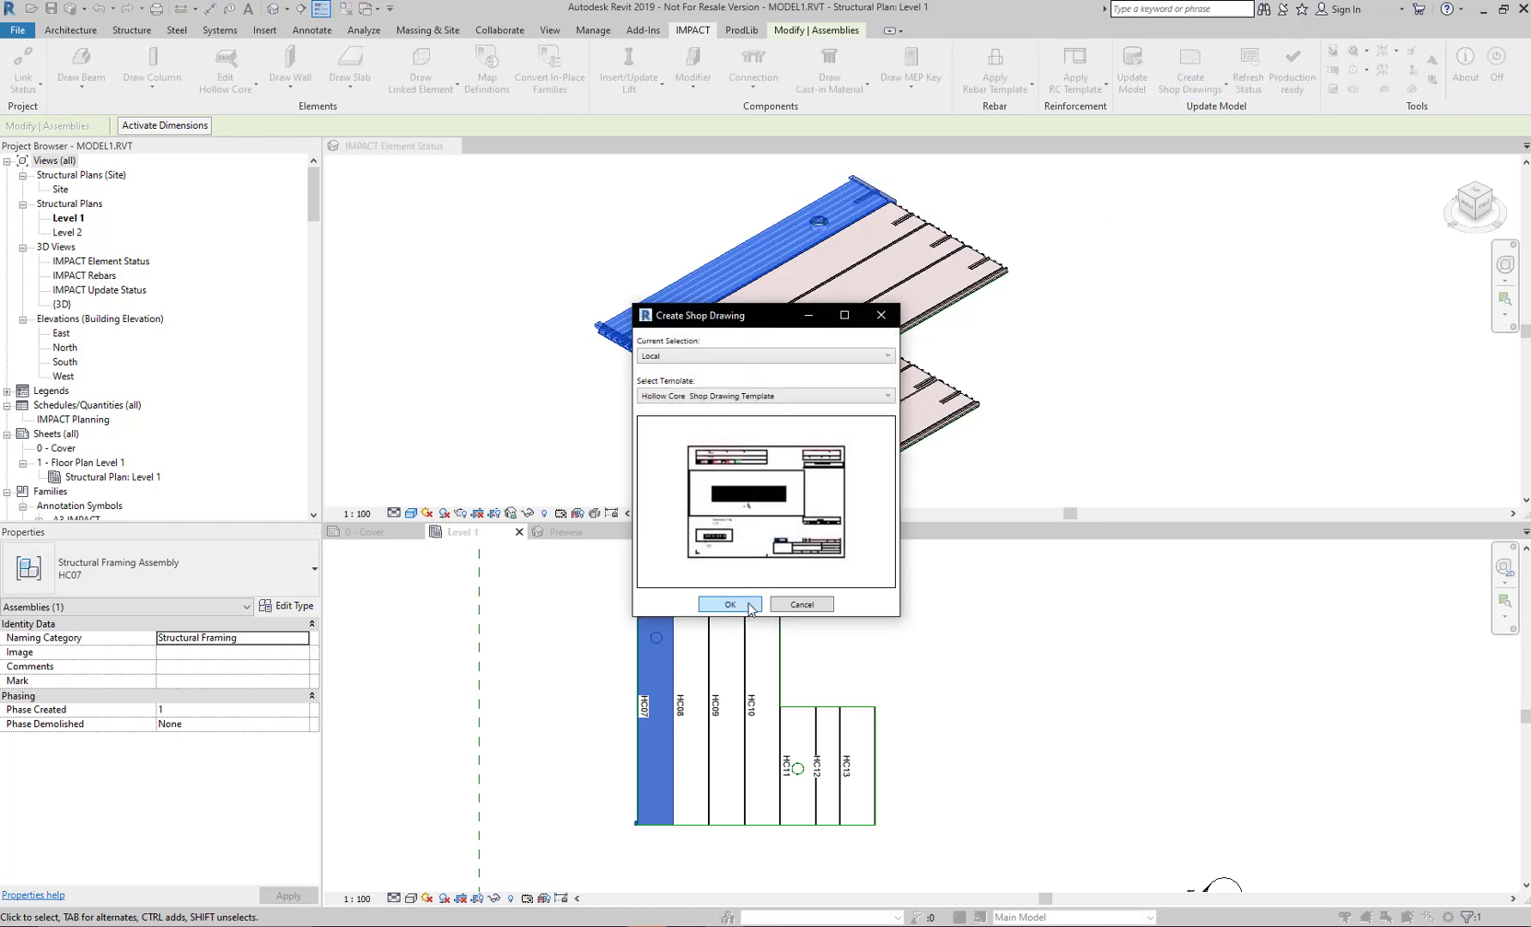
left_click(730, 604)
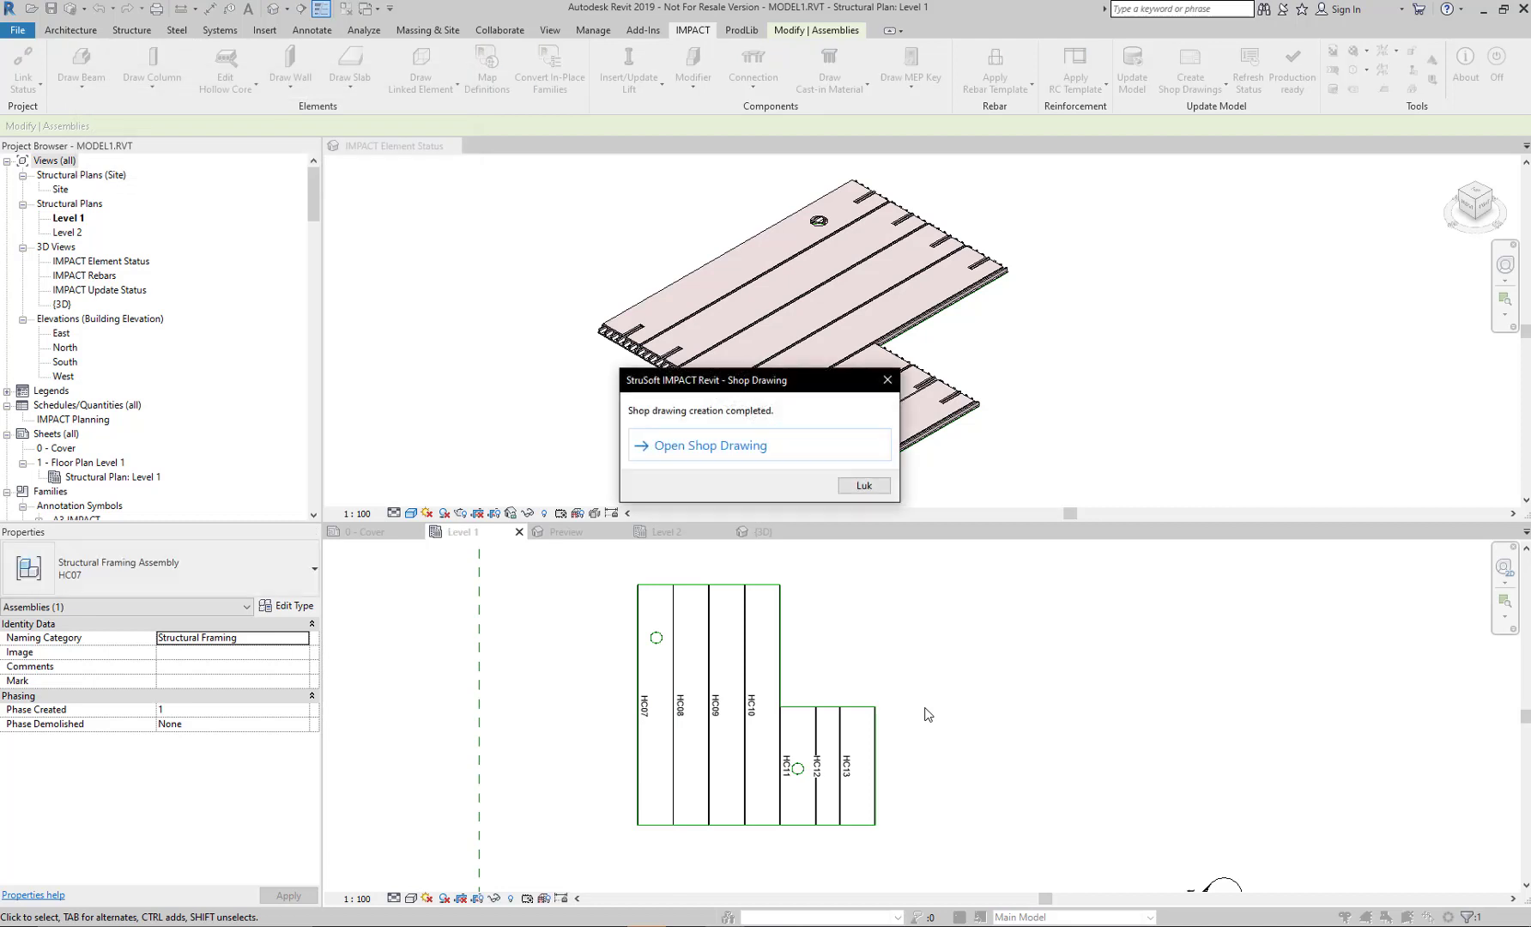
- Open the newly generated HC07 shop drawing
left_click(717, 445)
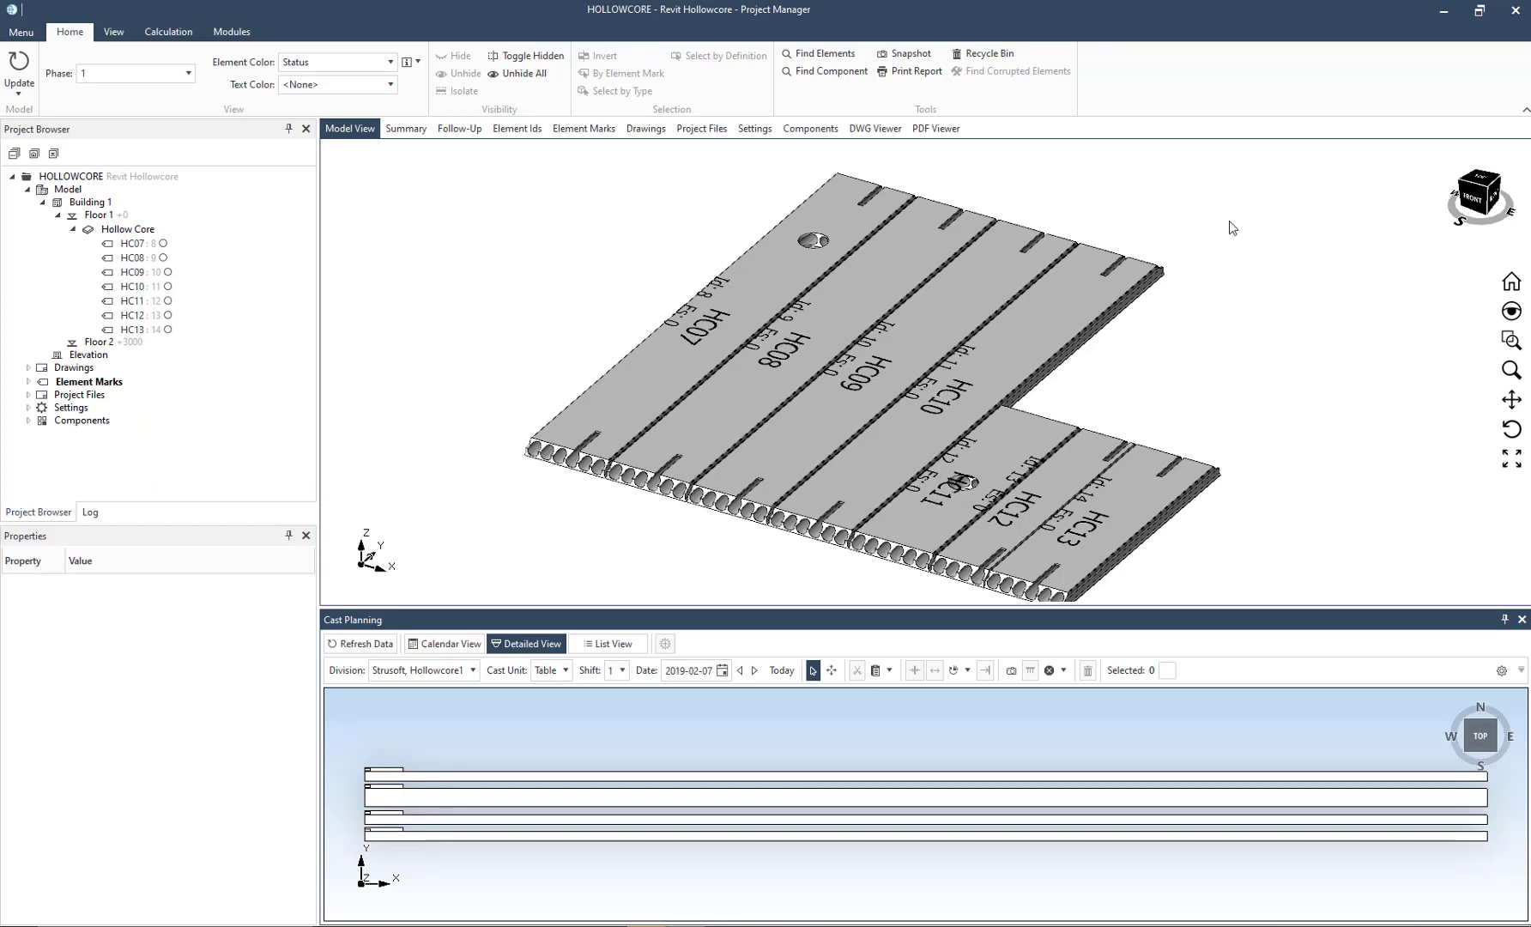
- Cast-plan hollow-core slabs HC07–HC13 onto the first casting bed for 2019-02-07
left_click_drag(1277, 178, 780, 315)
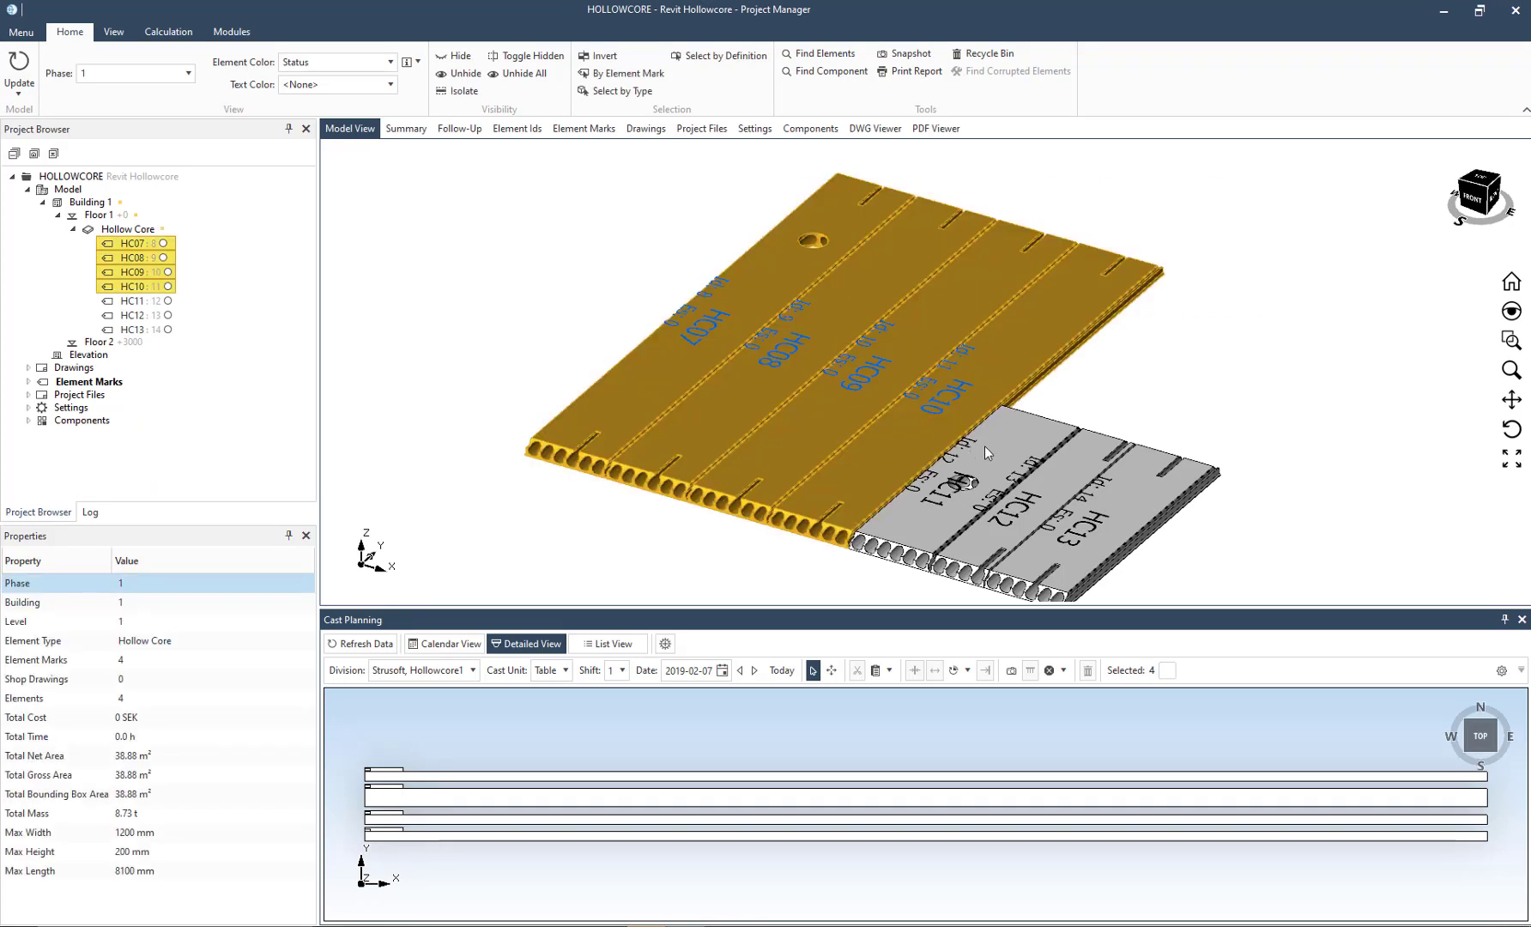
left_click_drag(1008, 522, 593, 774)
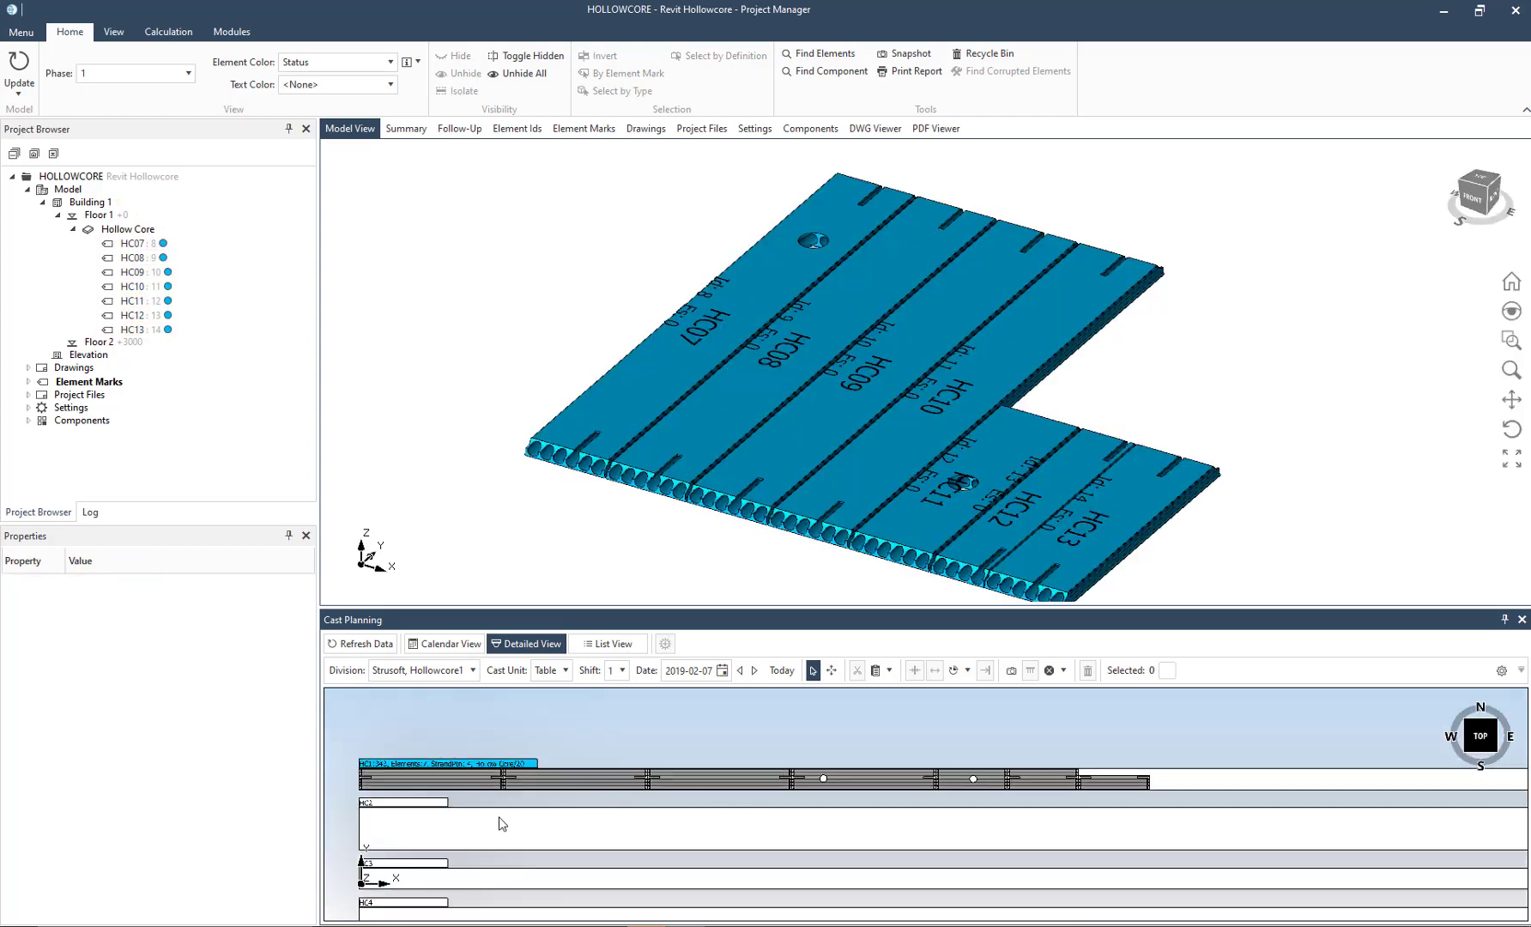
scroll(499, 822, "up", 2)
middle_click_drag(603, 828, 684, 826)
scroll(684, 825, "down", 1)
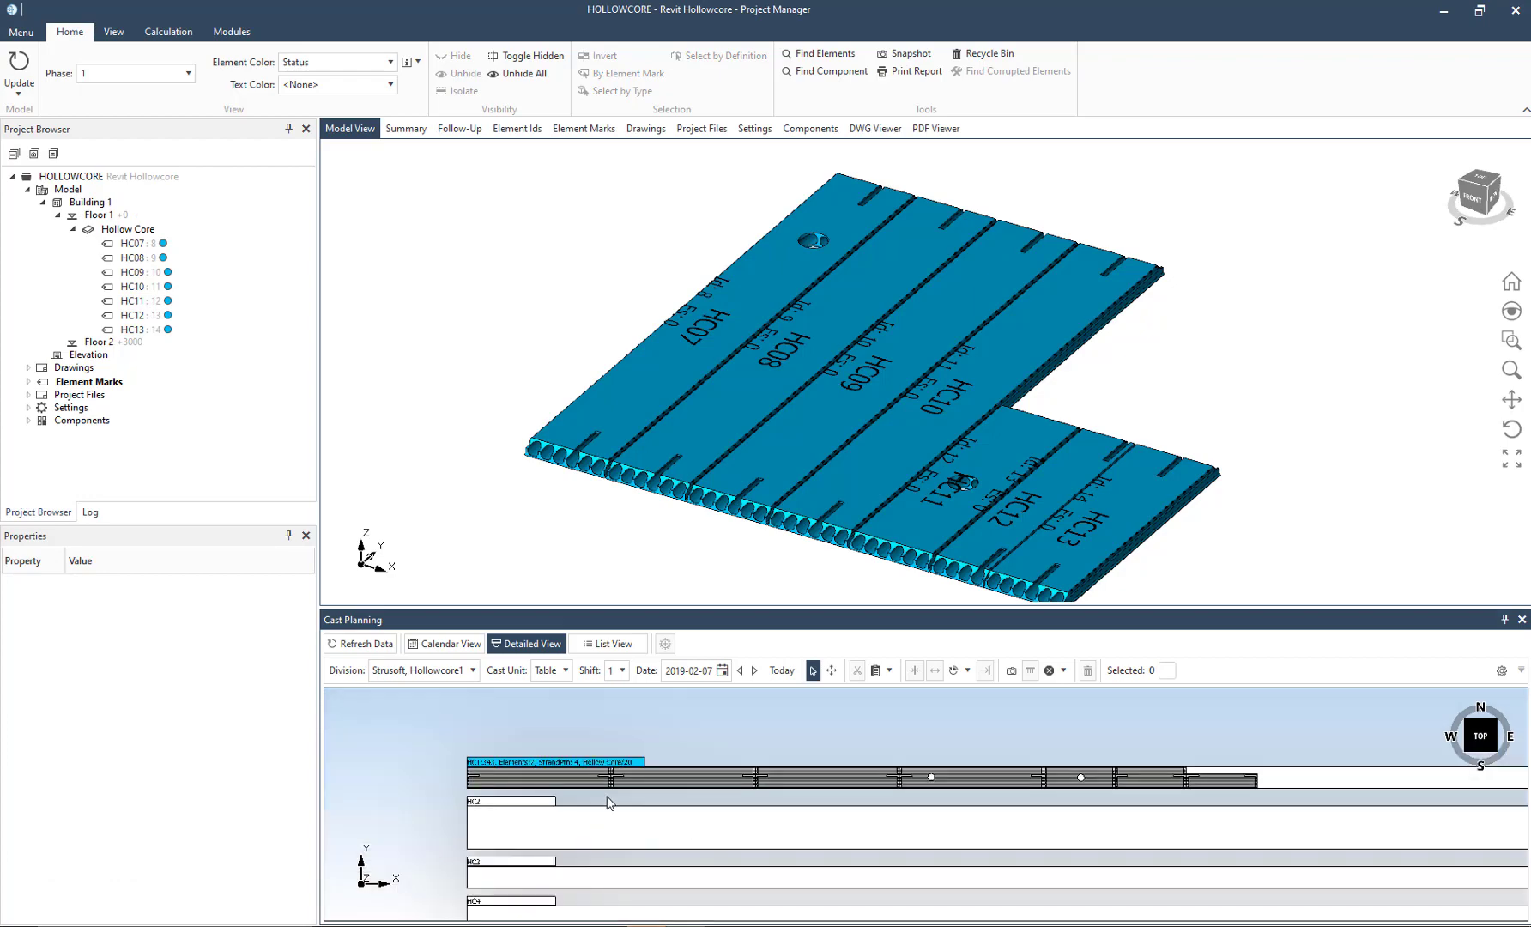